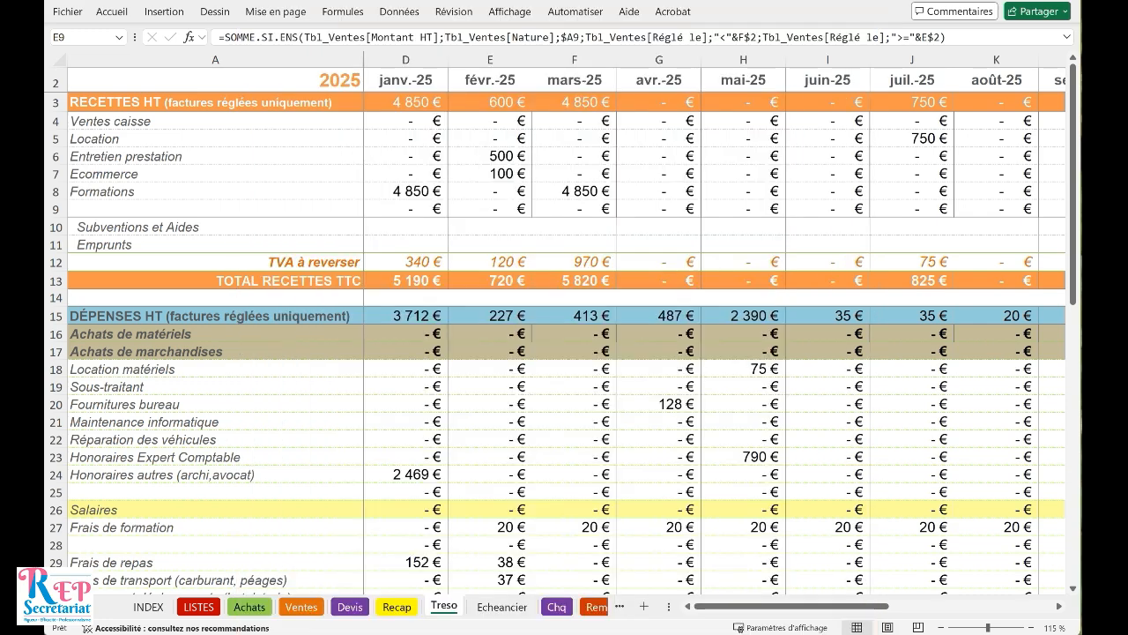
Step: Review the income and expense categories on the Treso sheet and the monthly VAT balance on the TVA sheet
click(298, 138)
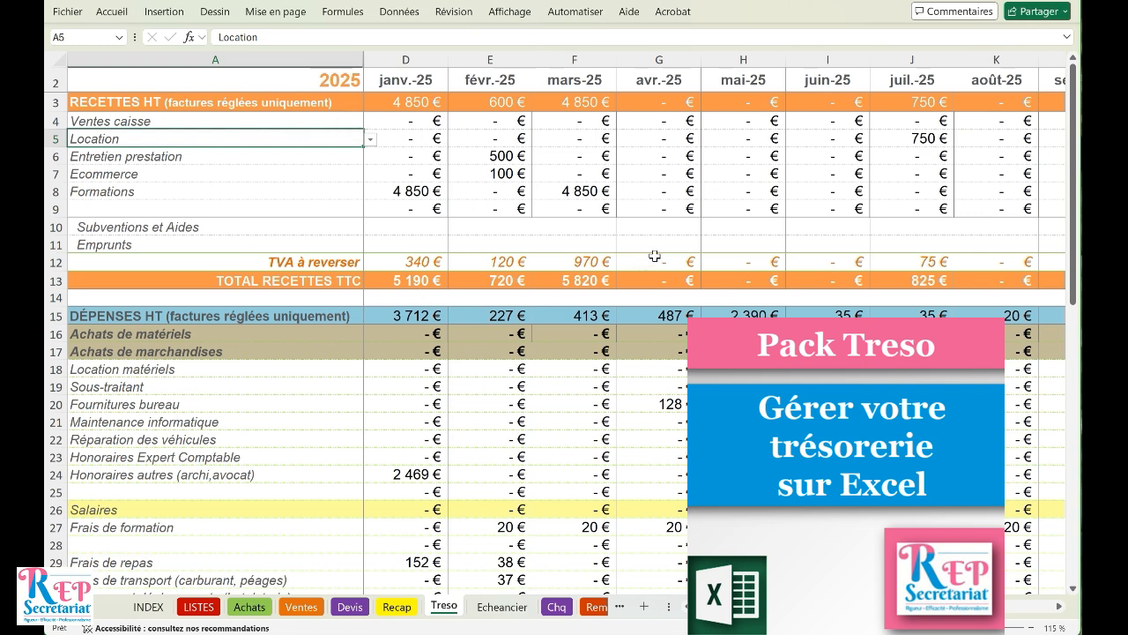
click(348, 484)
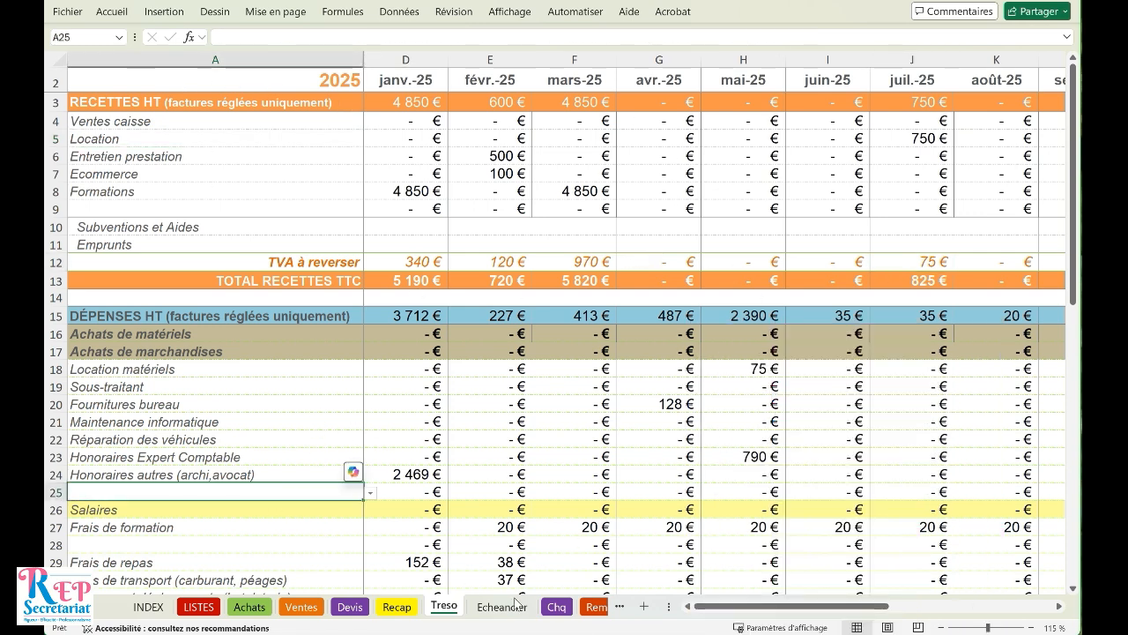
click(553, 606)
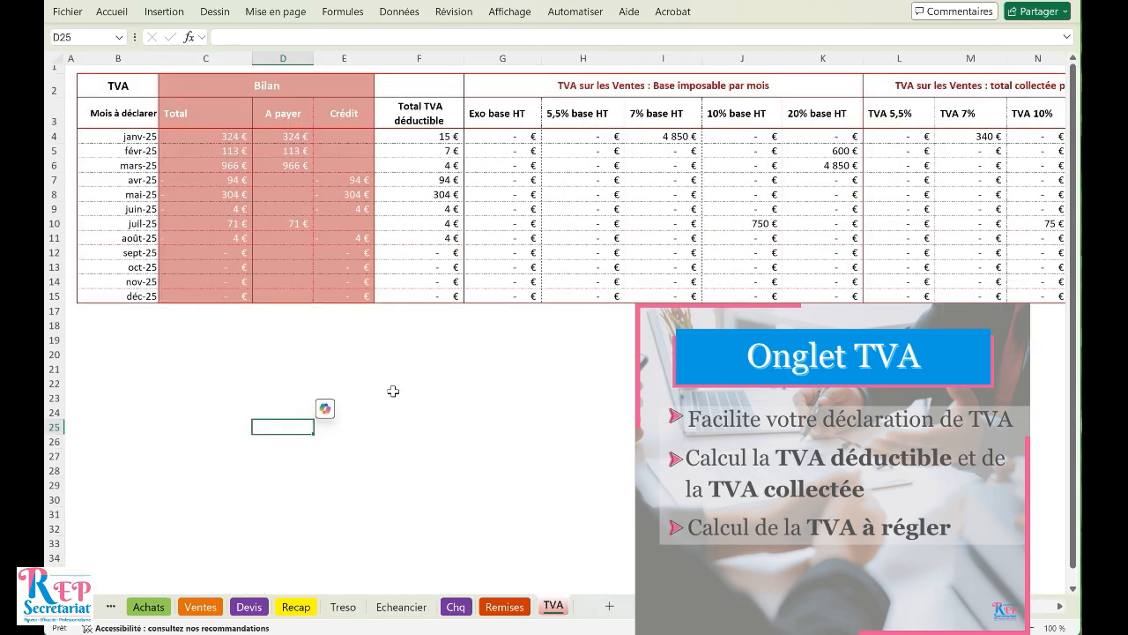
Step: Open the Achats sheet and look through the supplier invoice table from its end back to the first rows
click(110, 607)
click(250, 607)
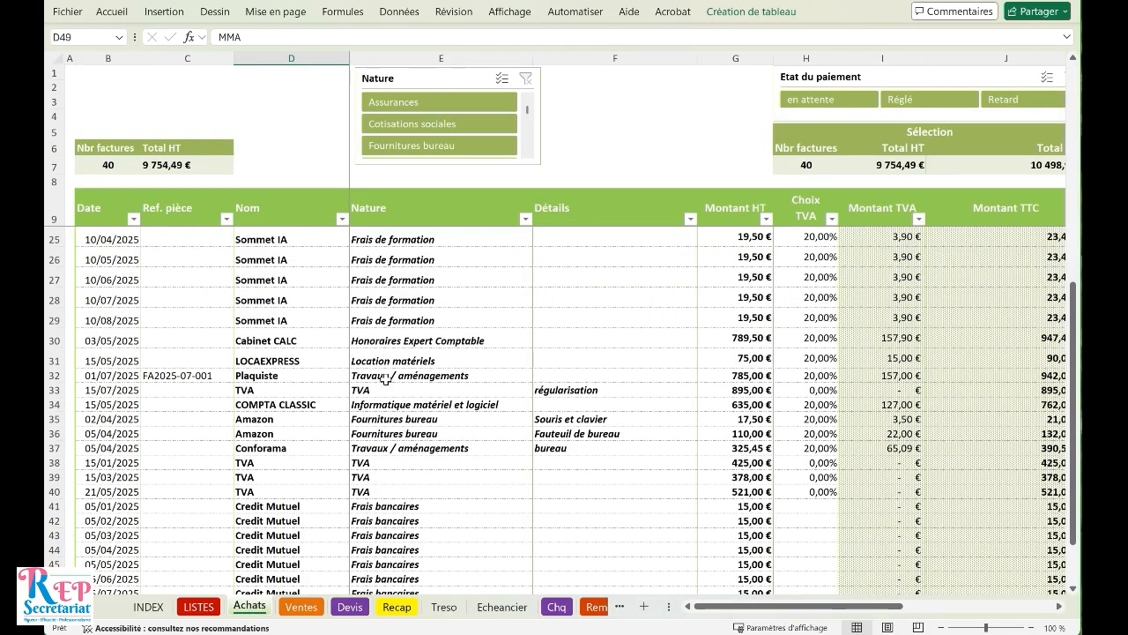
click(207, 564)
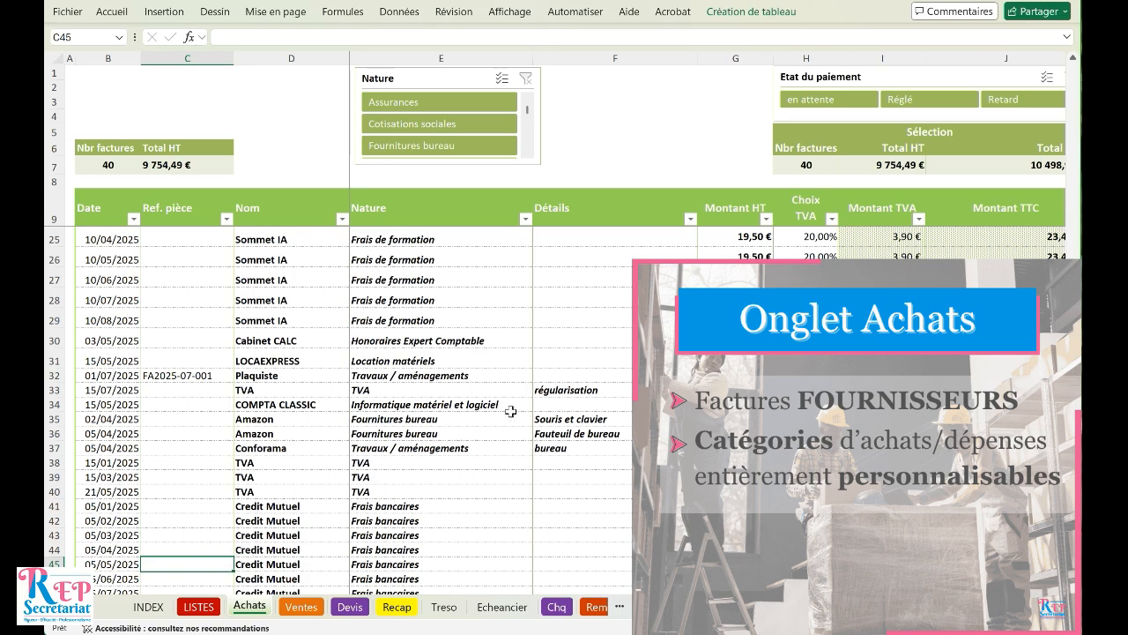
scroll(510, 411, down, 3)
scroll(511, 410, up, 8)
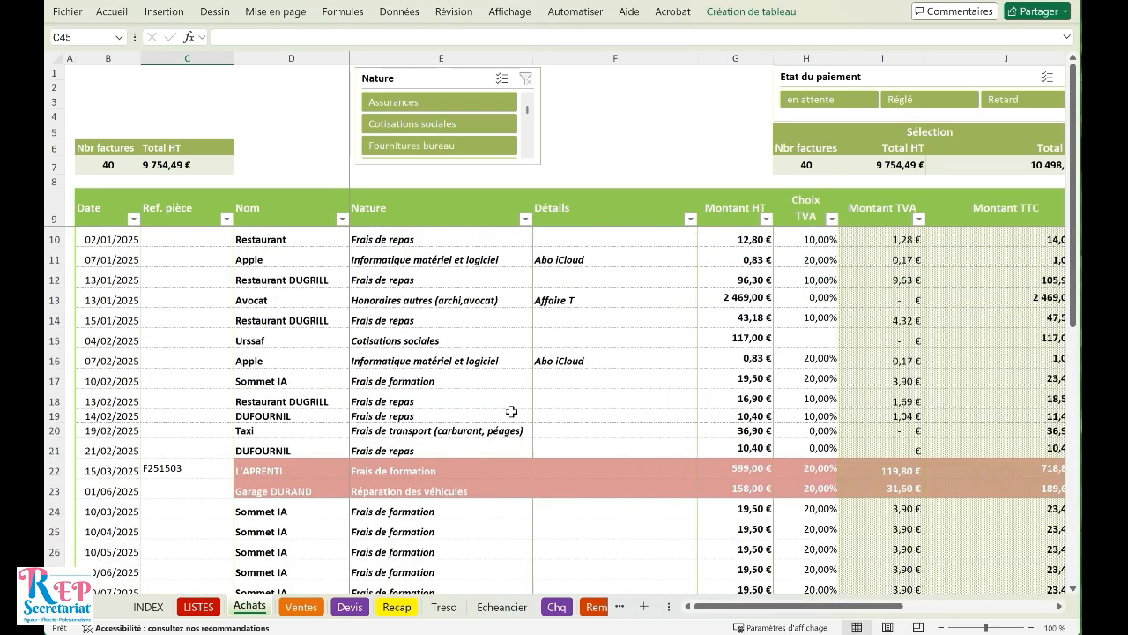
Step: Review the client invoices on the Ventes sheet, from client and nature through VAT rate, amount incl. tax and payment date
click(301, 607)
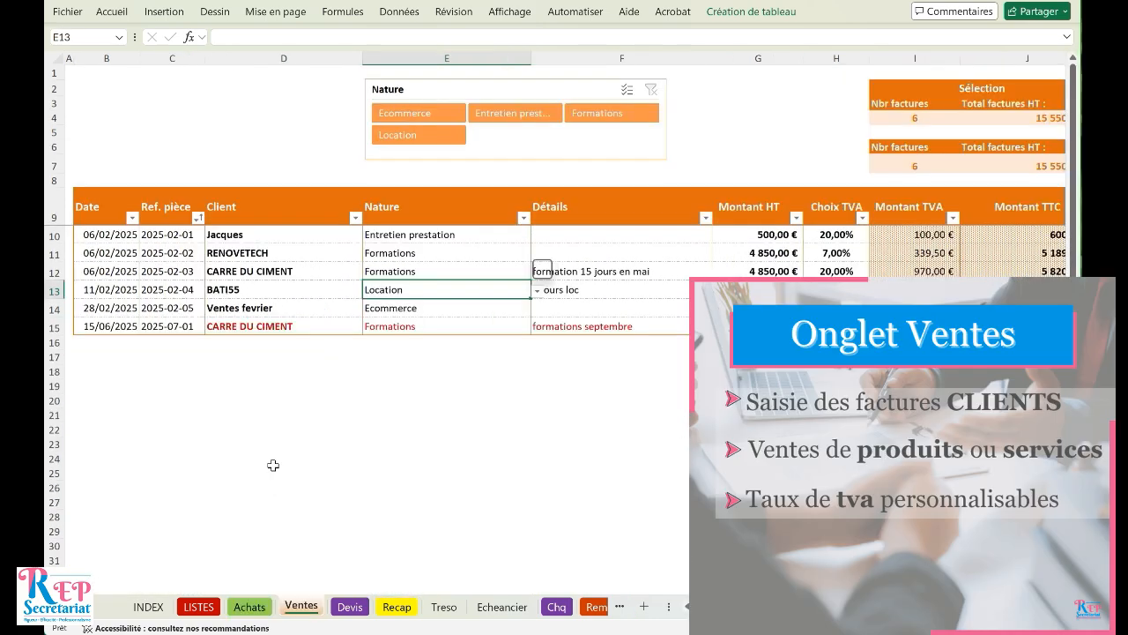
click(231, 301)
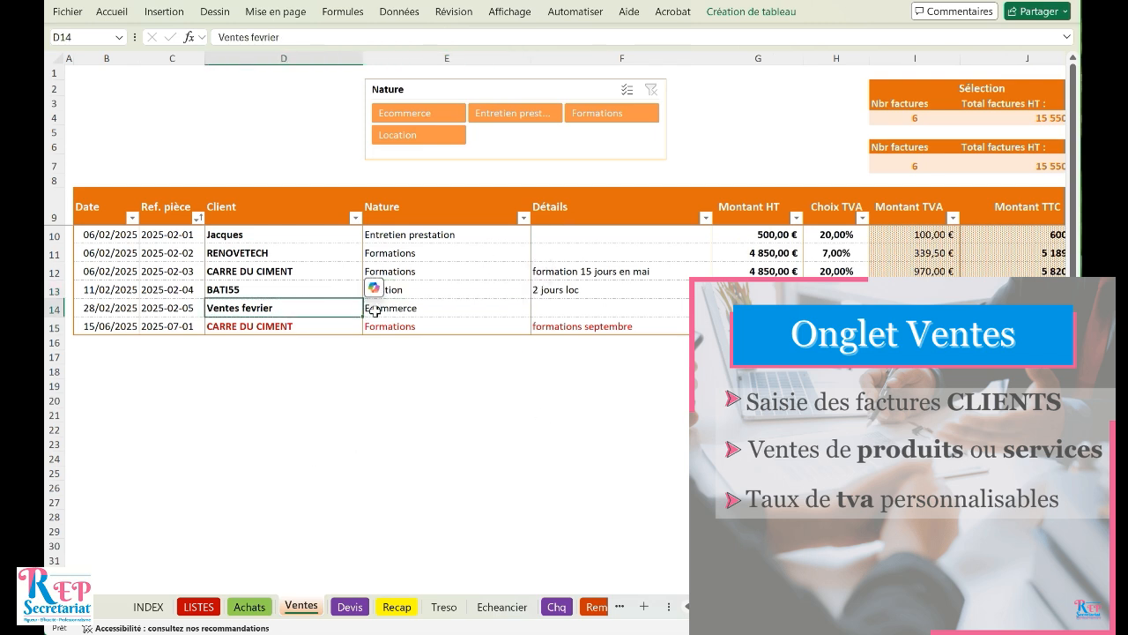
click(426, 307)
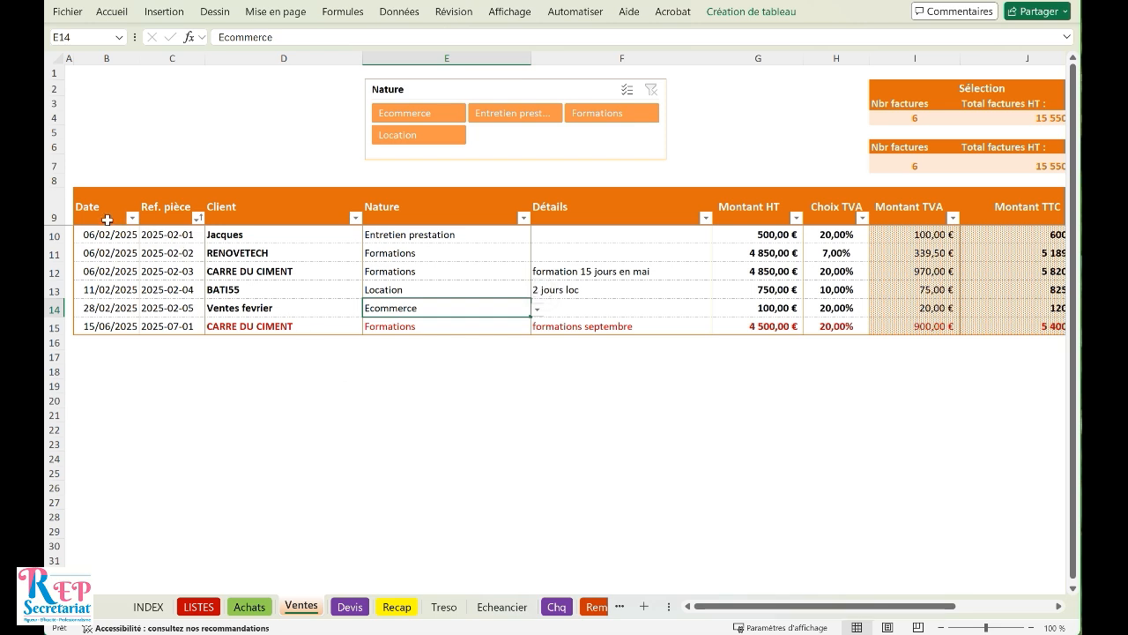
drag(833, 606, 873, 606)
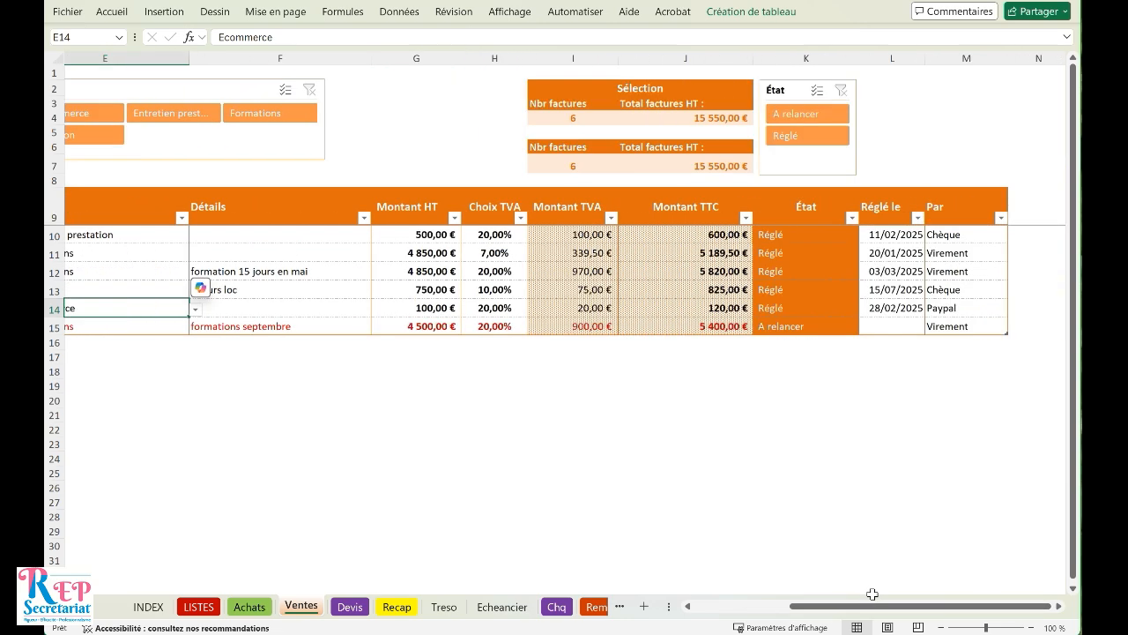
click(487, 305)
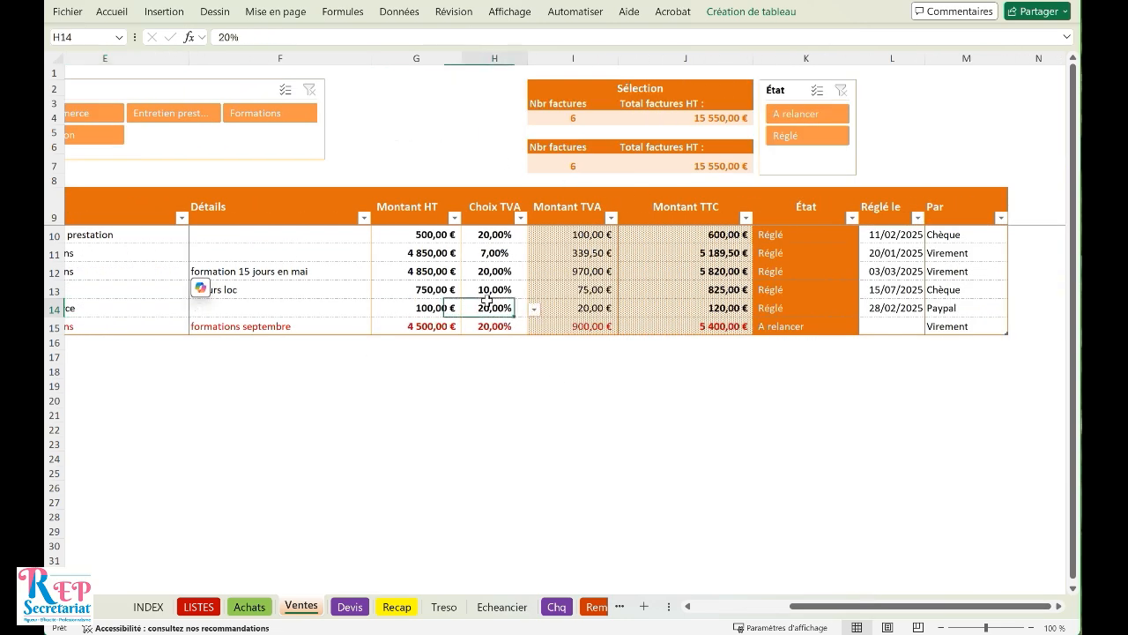
click(722, 251)
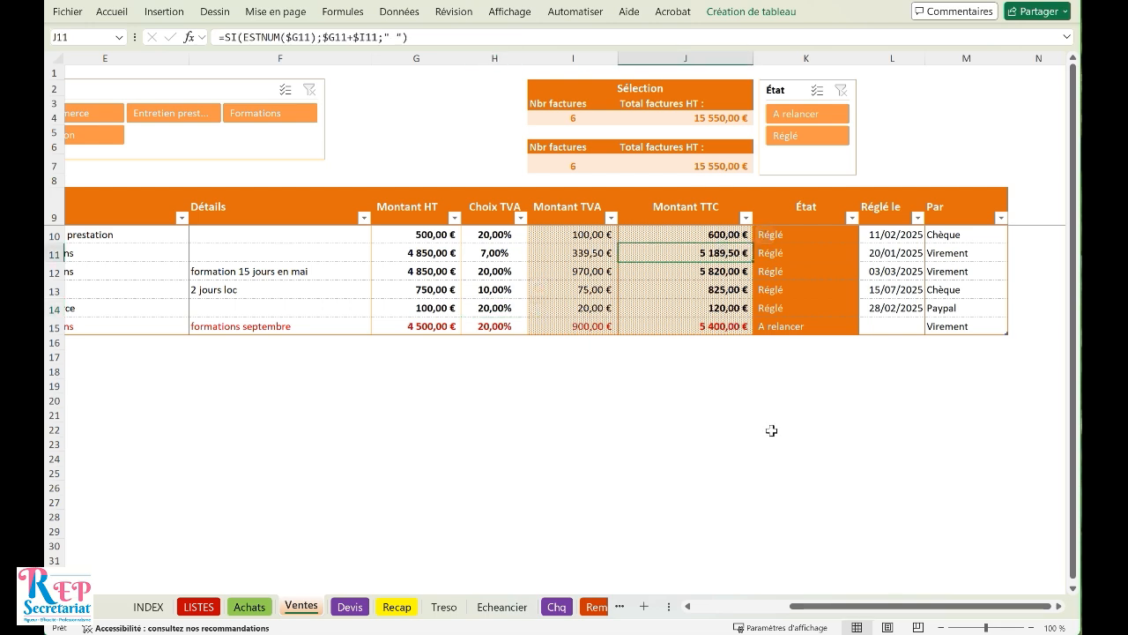
click(890, 263)
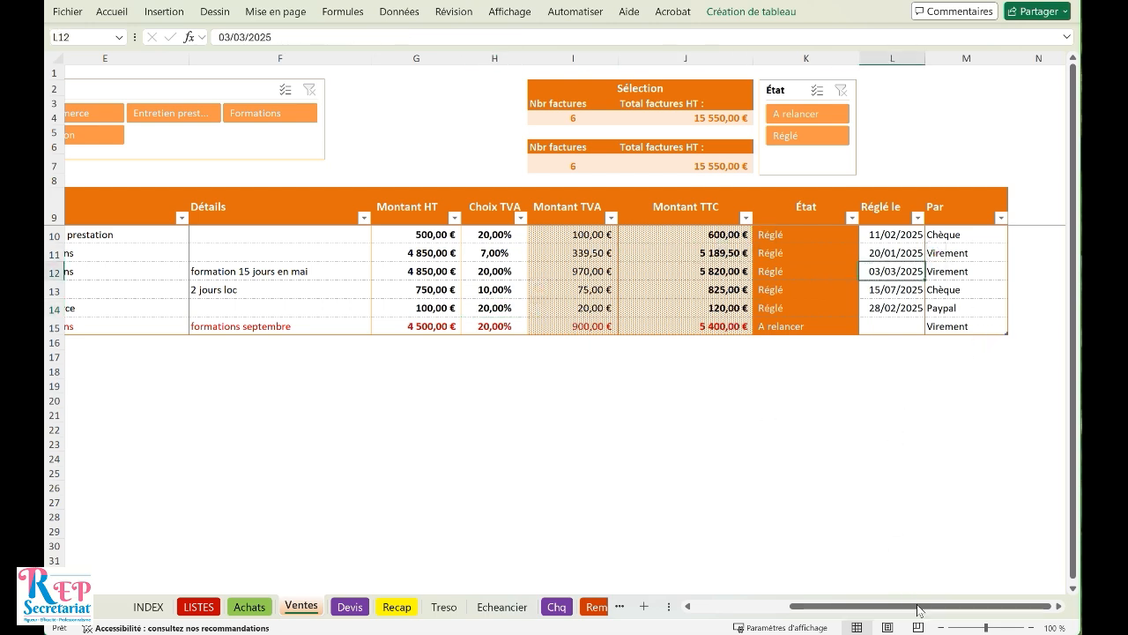
Step: Examine the quotes table on the Devis sheet and the supplier and client invoice summaries on the Recap sheet
click(350, 606)
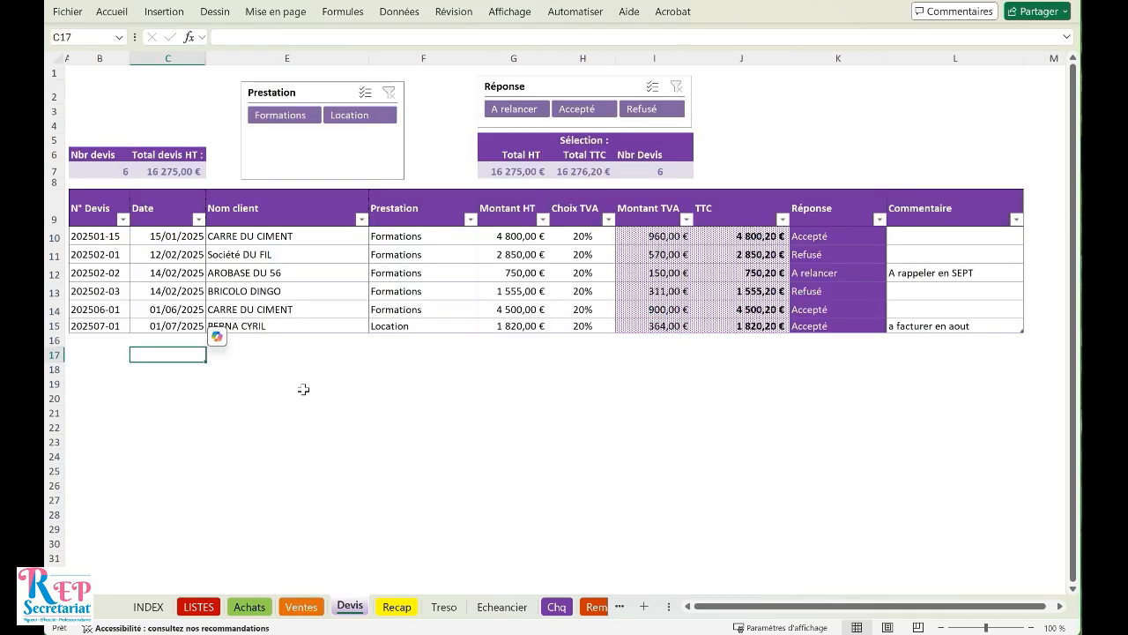
click(282, 359)
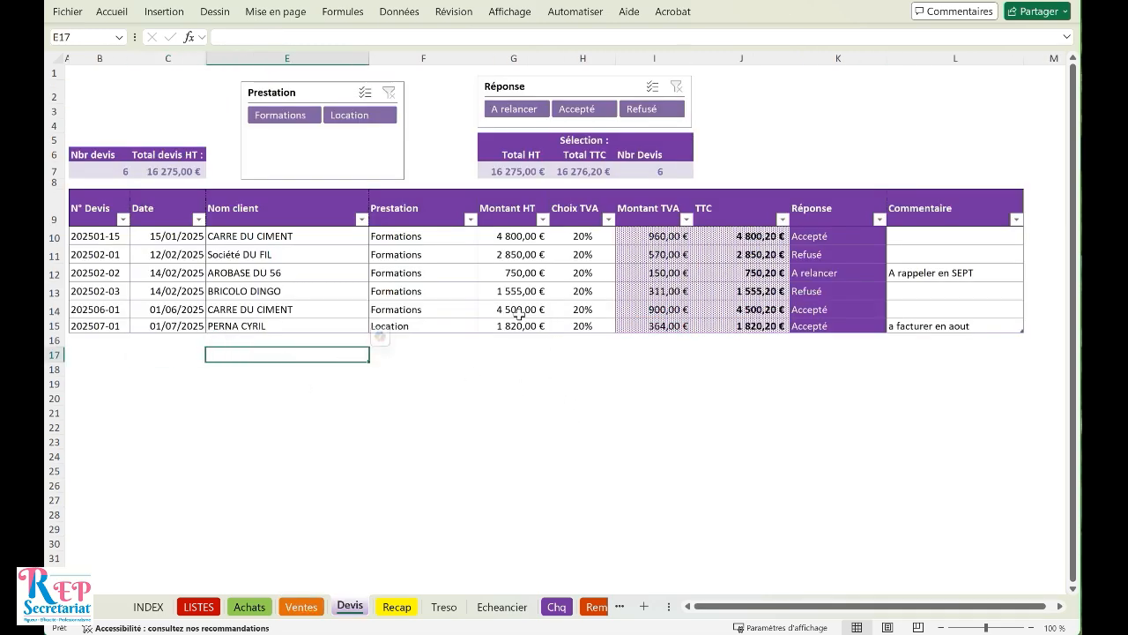
click(333, 270)
click(430, 272)
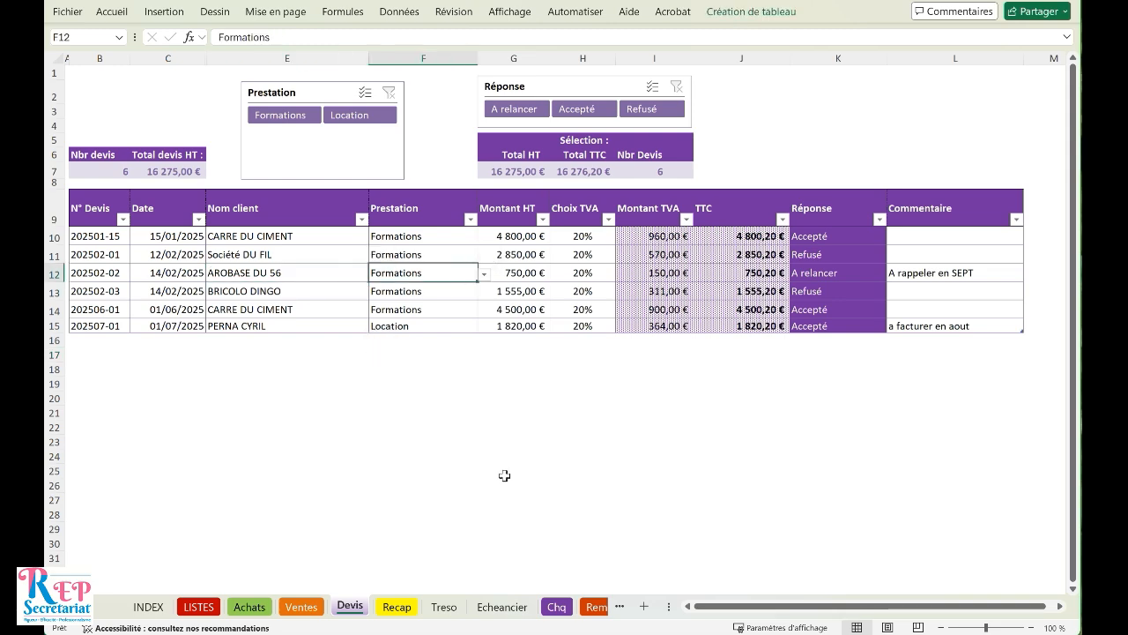
click(658, 373)
click(397, 607)
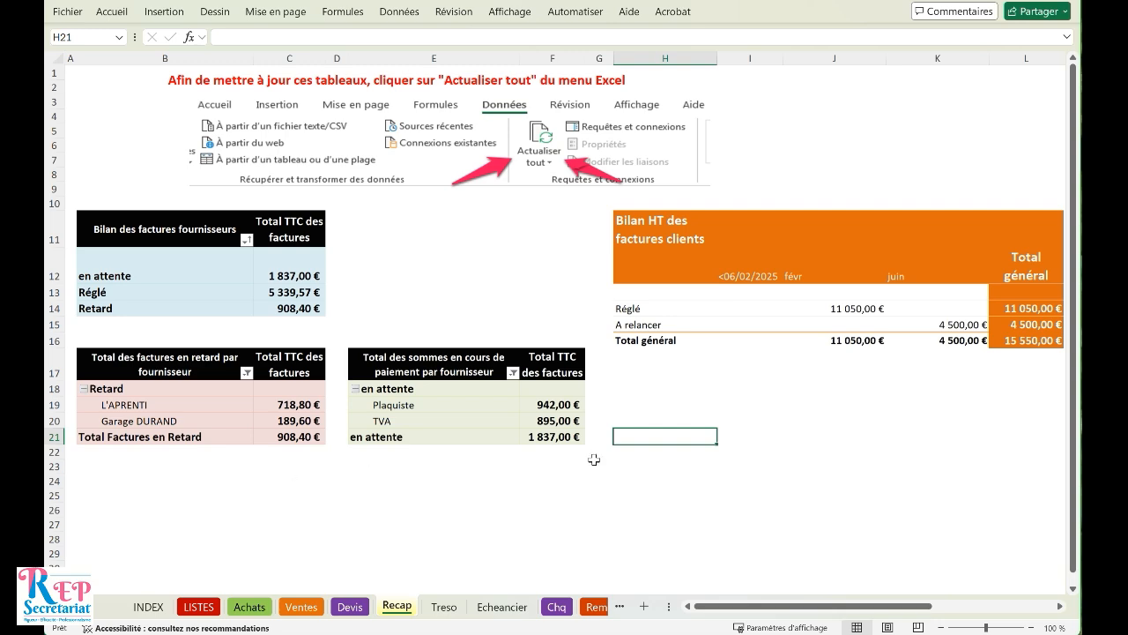
drag(762, 608, 844, 614)
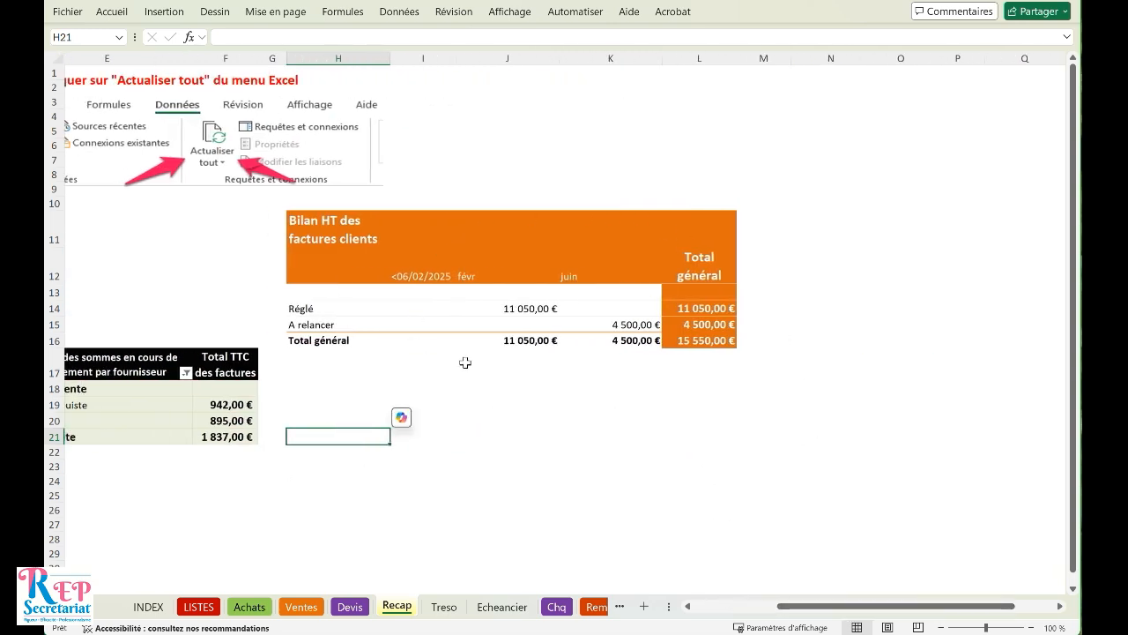
Step: Examine the settled, pending and overdue invoice rows on the Echeancier sheet and the cheque tracking table on the Chq sheet
key(ctrl+Page_Down)
key(ctrl+Page_Down)
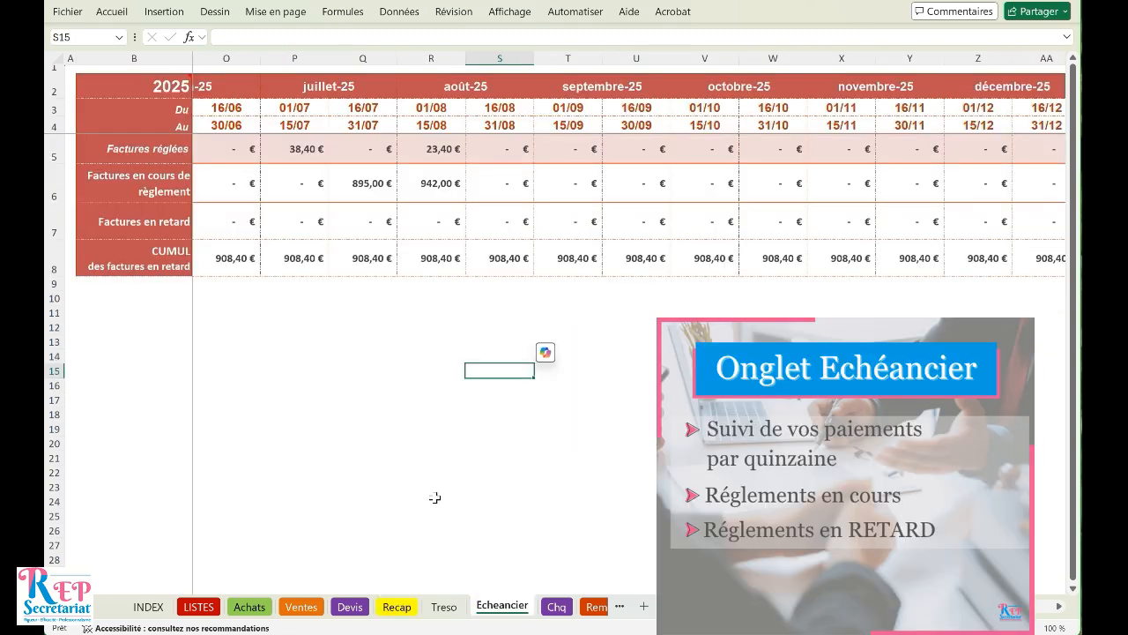
click(95, 151)
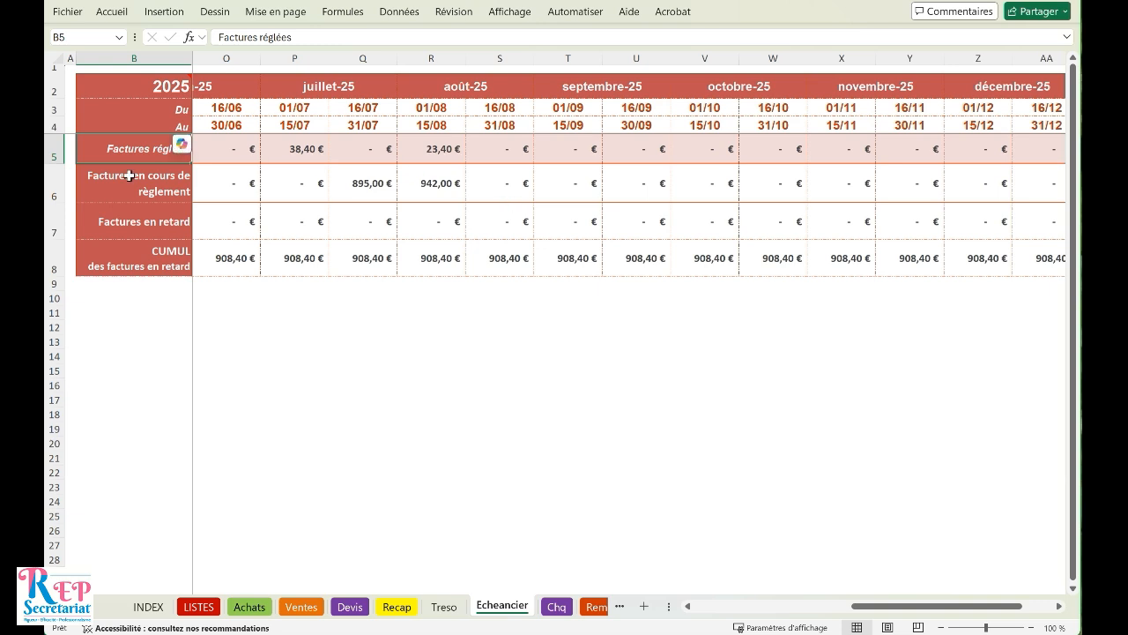
click(108, 196)
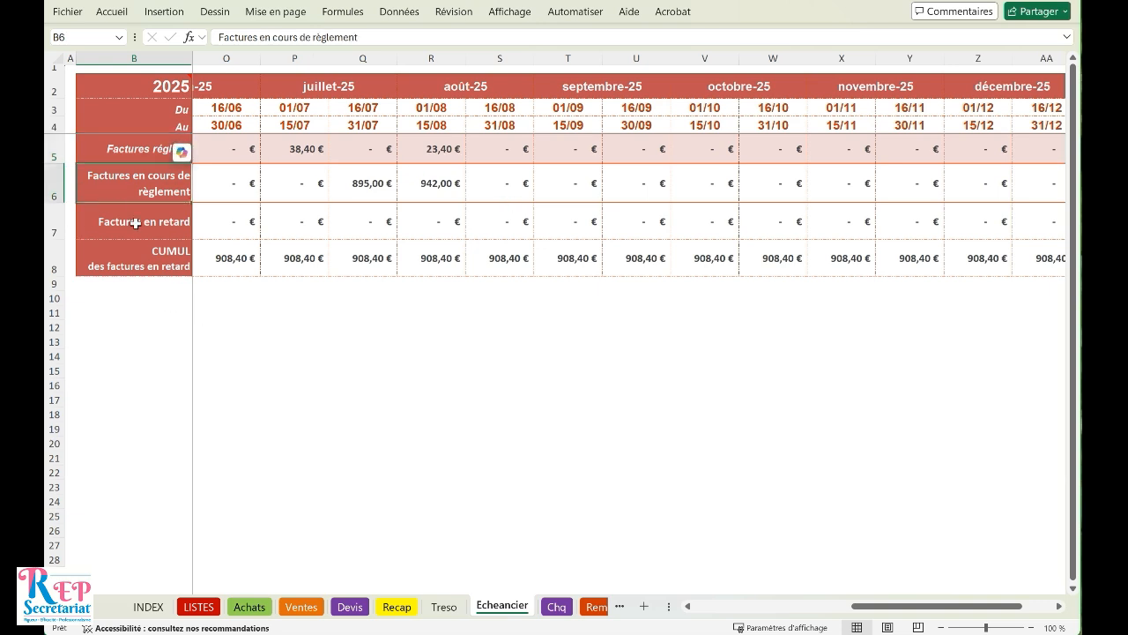
click(139, 219)
click(295, 356)
click(556, 607)
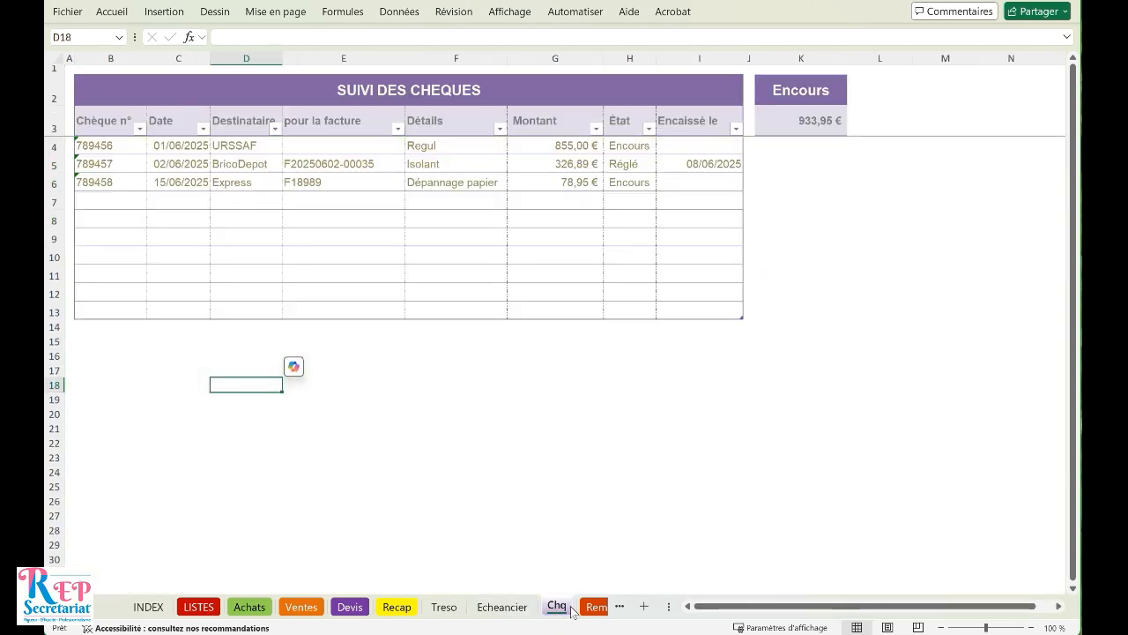
click(597, 608)
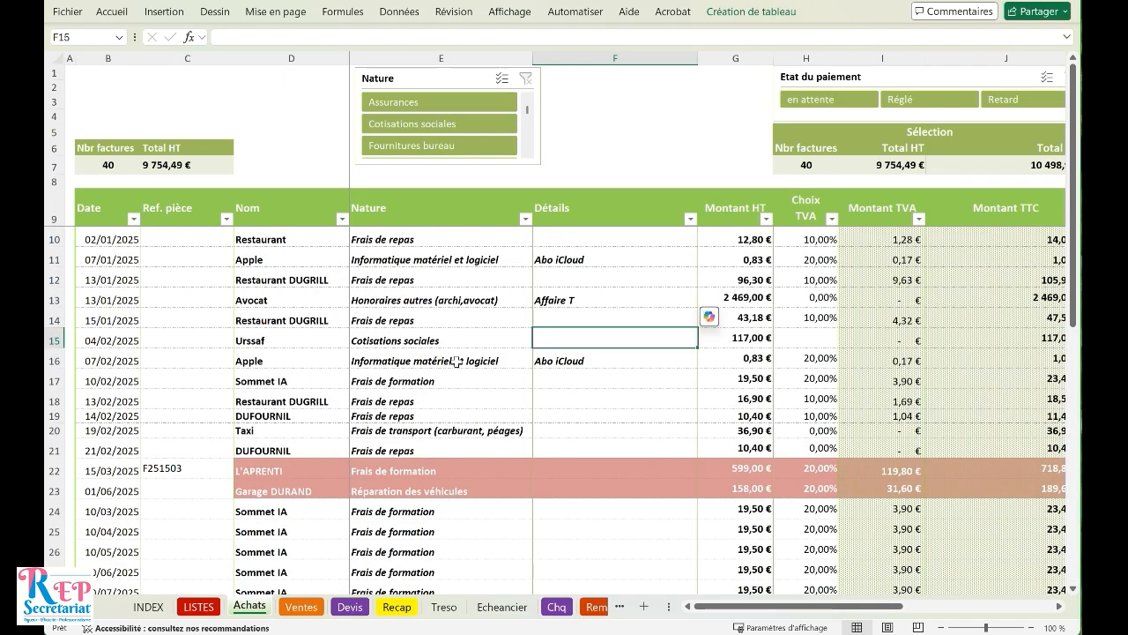
Step: On the Achats sheet, browse the expense categories offered in the Nature cell of the 13/02/2025 Restaurant DUGRILL invoice
click(455, 361)
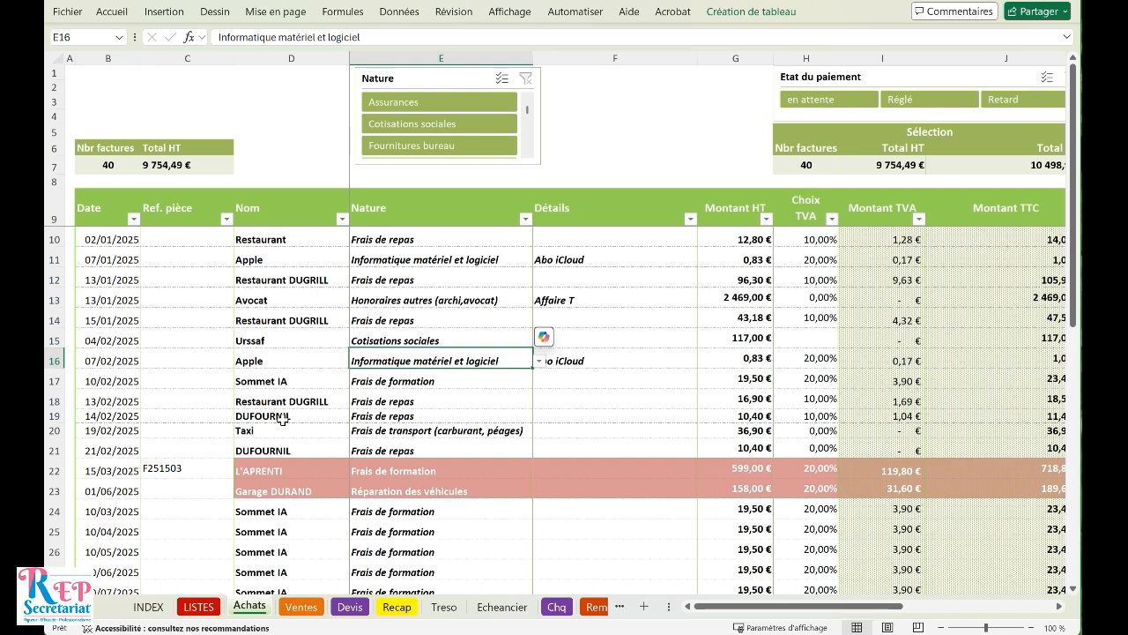
click(441, 401)
click(539, 401)
click(516, 437)
click(539, 402)
key(Escape)
click(539, 401)
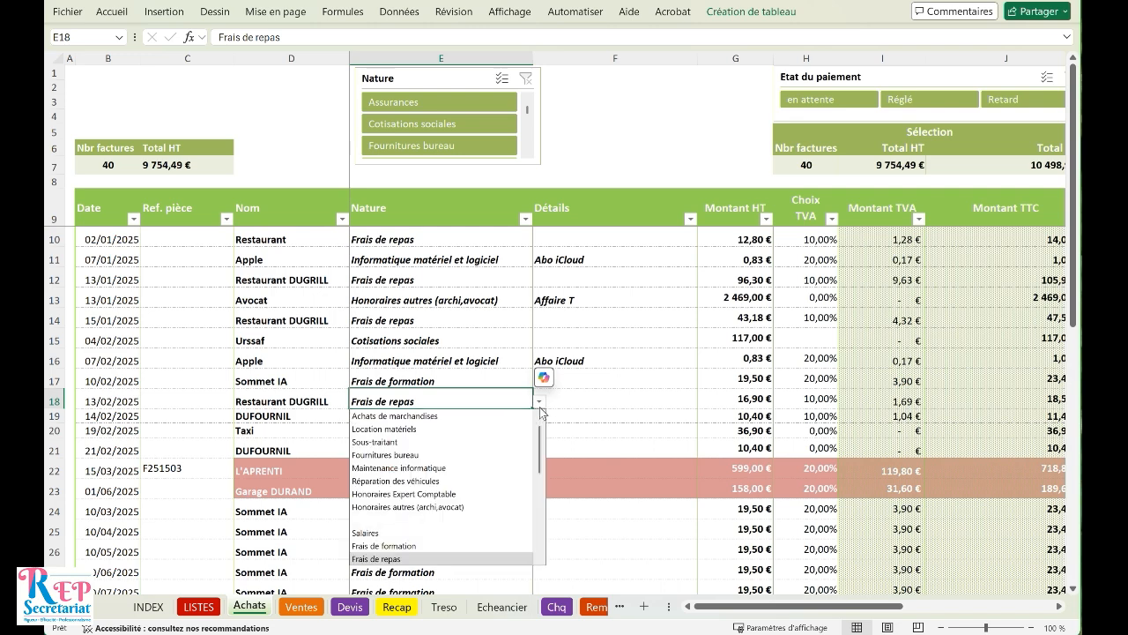
drag(539, 449, 546, 532)
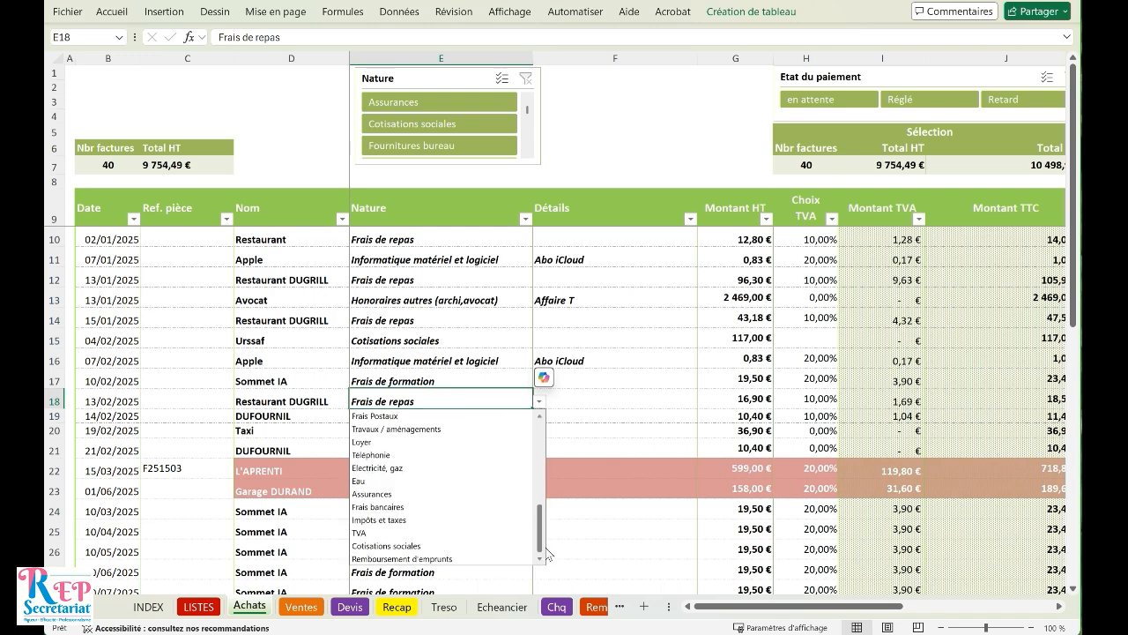
scroll(540, 529, up, 3)
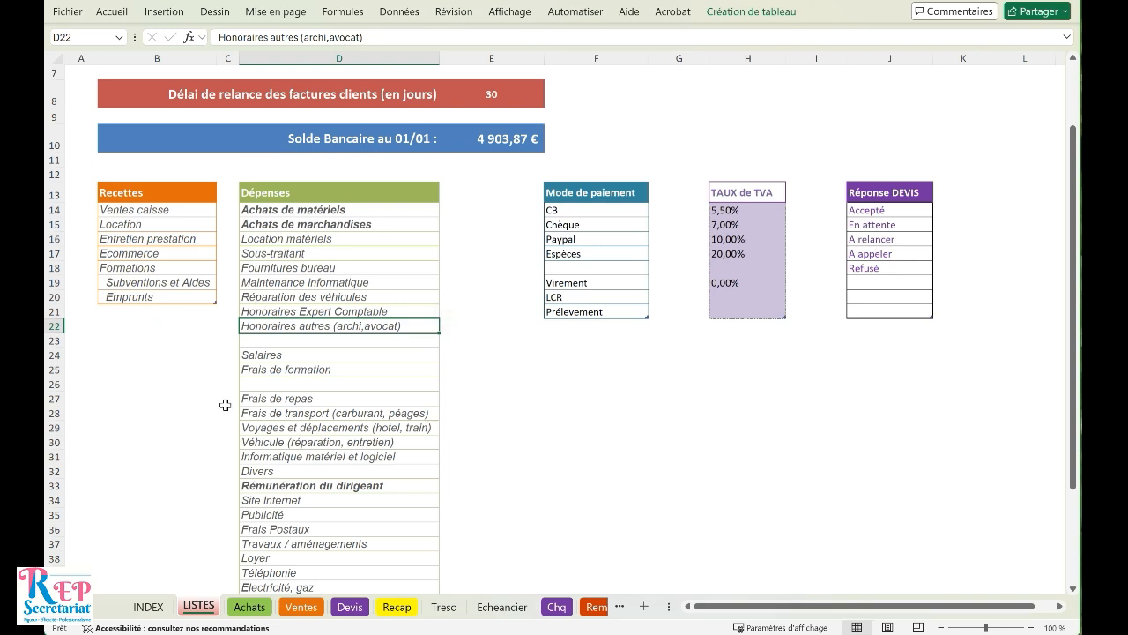
Step: Review the LISTES sheet's customizable income, expense, payment method and quote response lists, plus the opening bank balance and client reminder delay
click(143, 313)
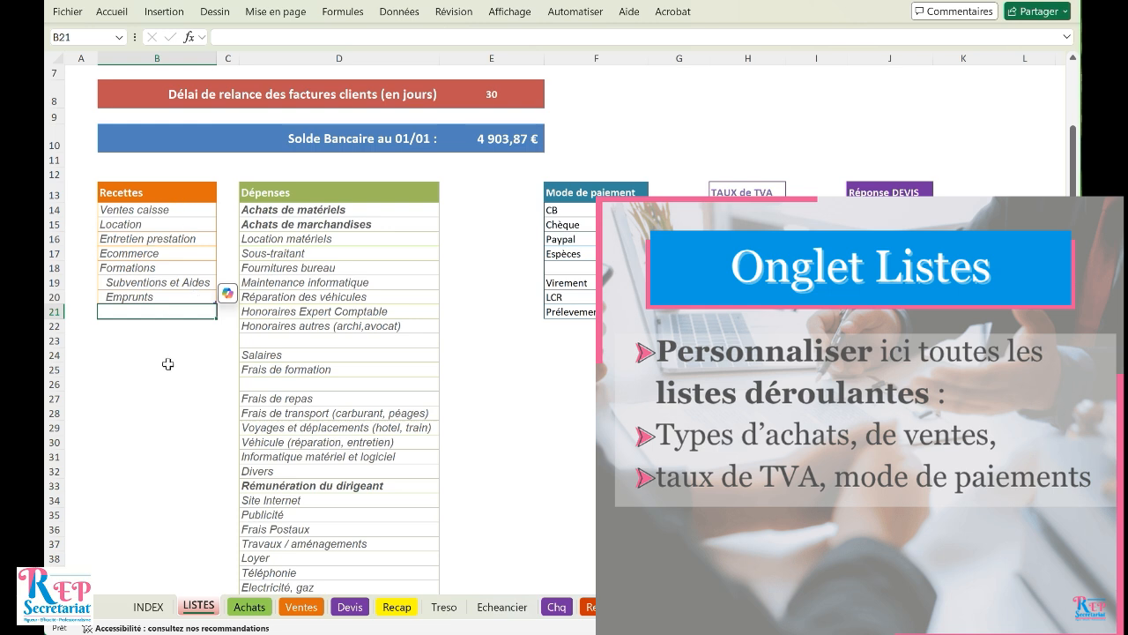
click(346, 326)
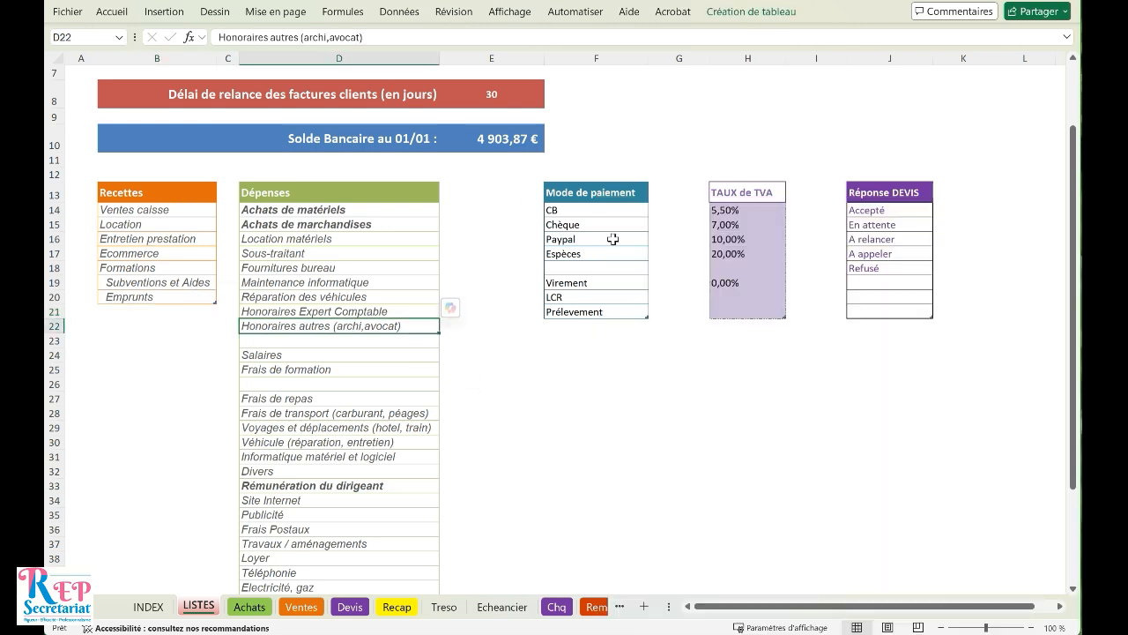
click(582, 239)
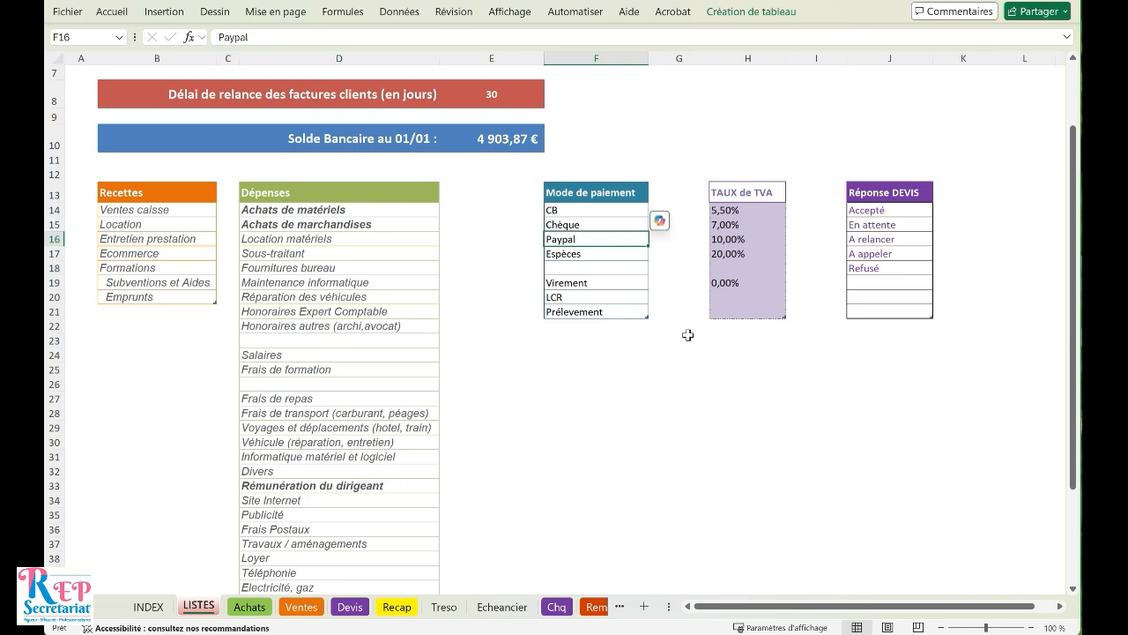
click(887, 284)
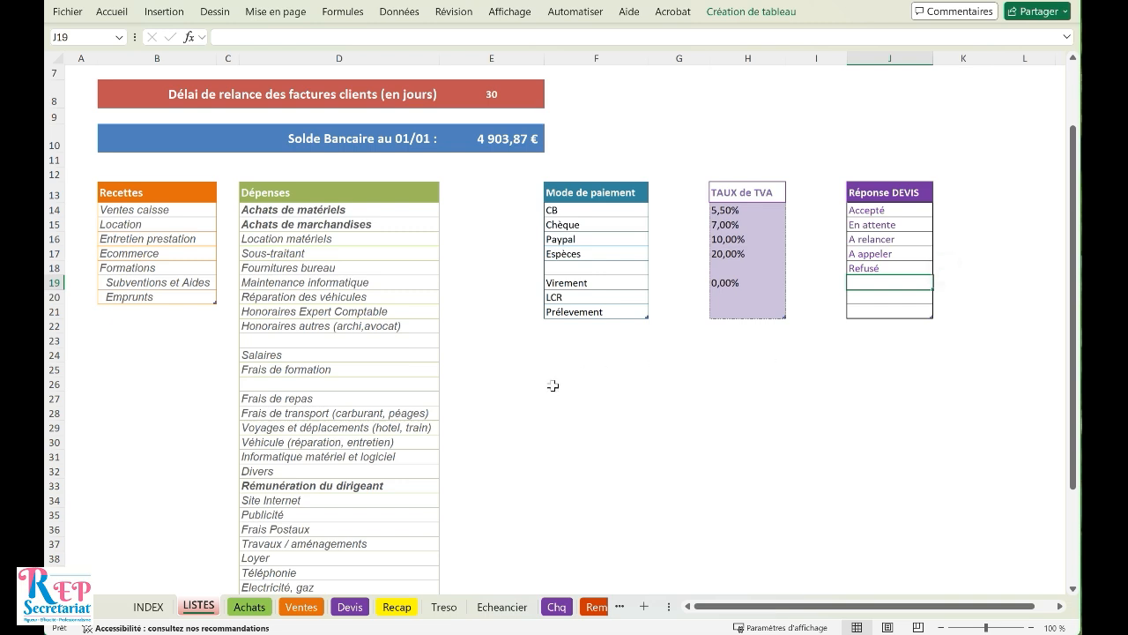
click(501, 139)
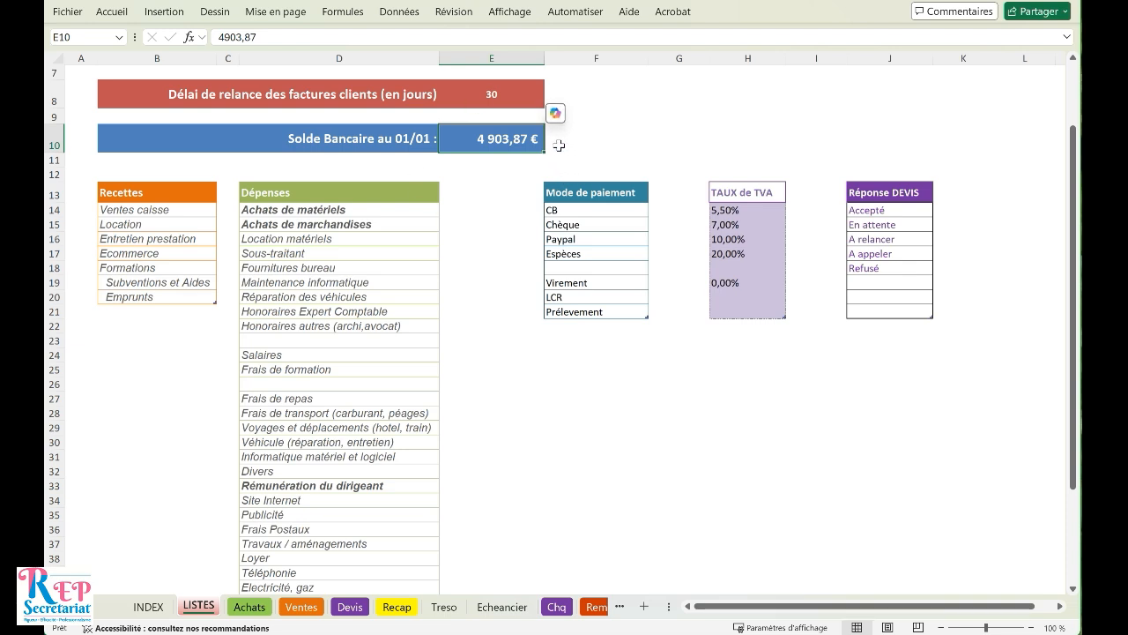
click(468, 91)
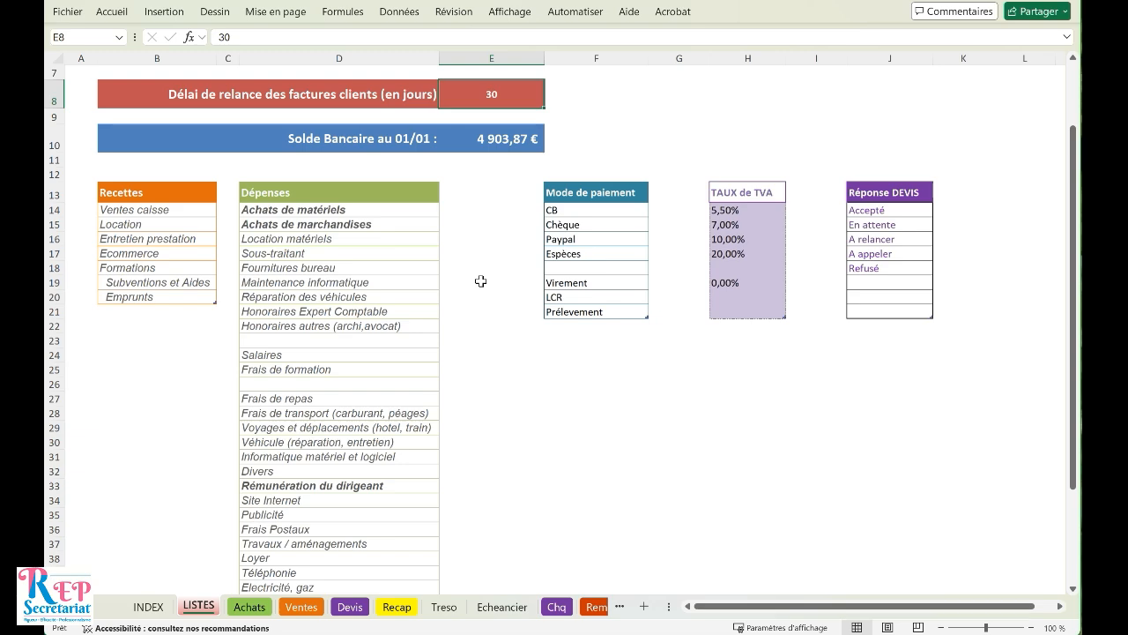
Step: On the Ventes sheet, examine the client, nature and details of the sales invoices, plus their VAT, status and payment columns
key(ctrl+Page_Down)
key(ctrl+Page_Down)
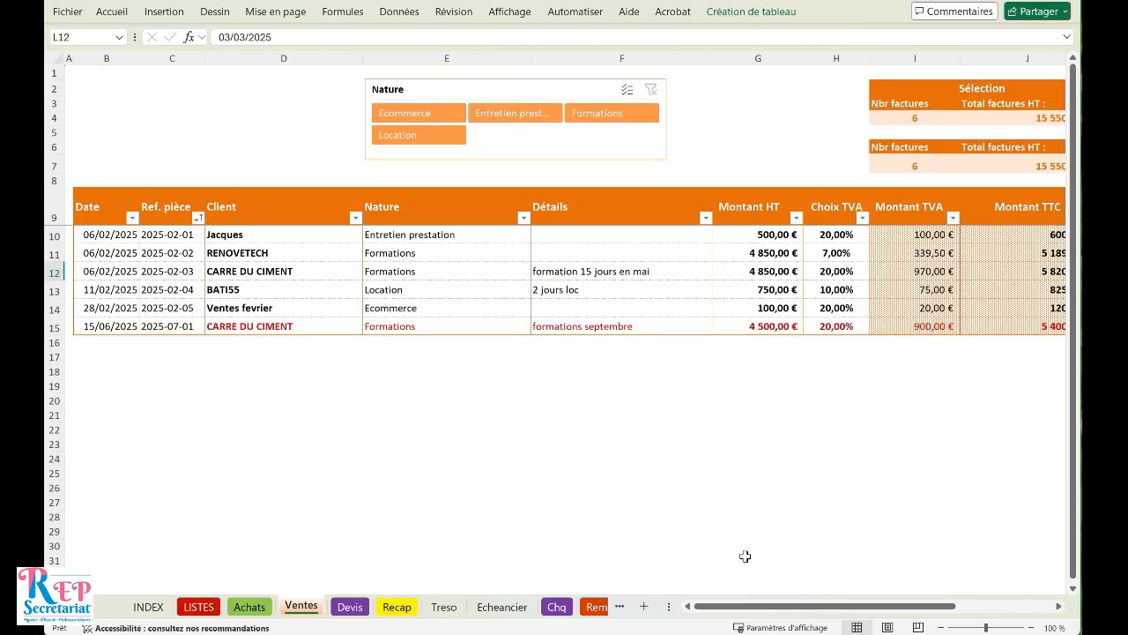
click(275, 325)
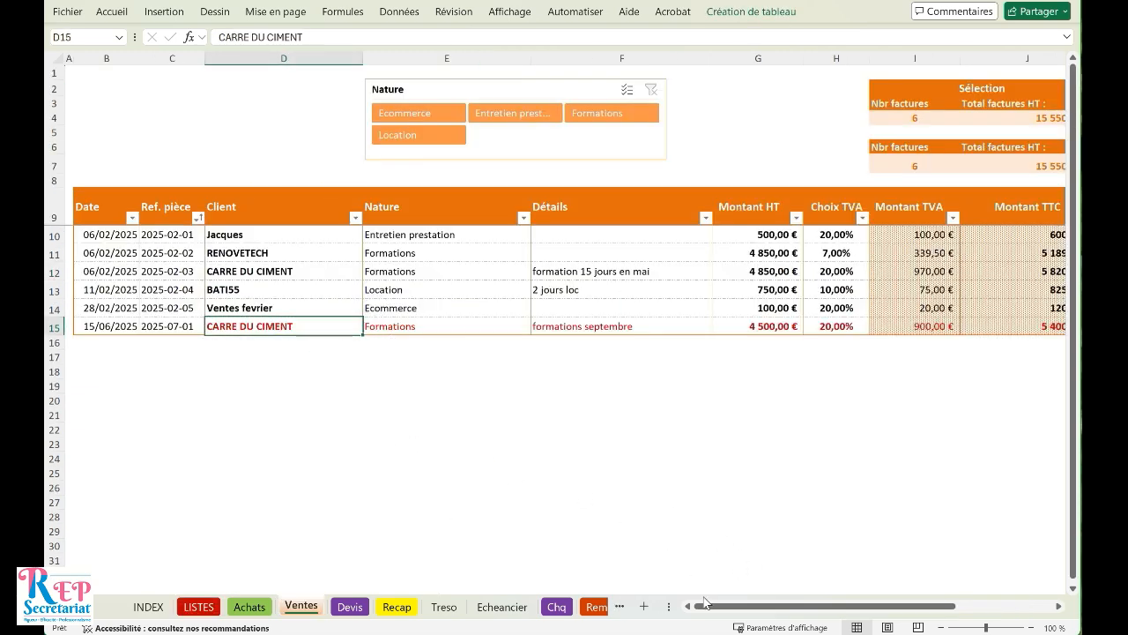
drag(715, 606, 350, 361)
click(466, 328)
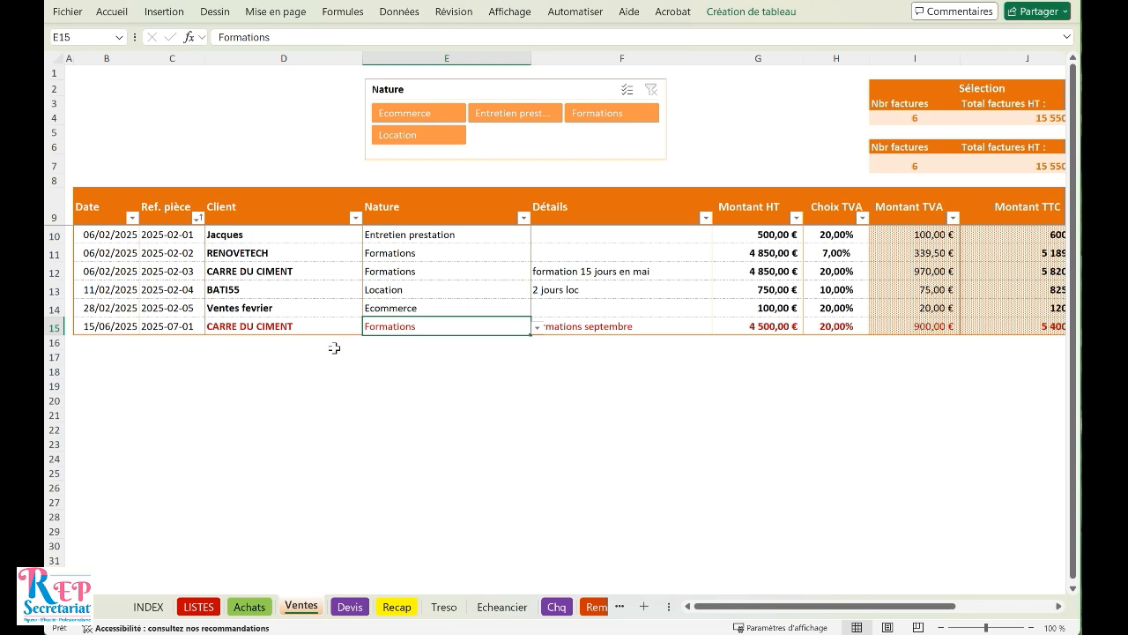
click(626, 306)
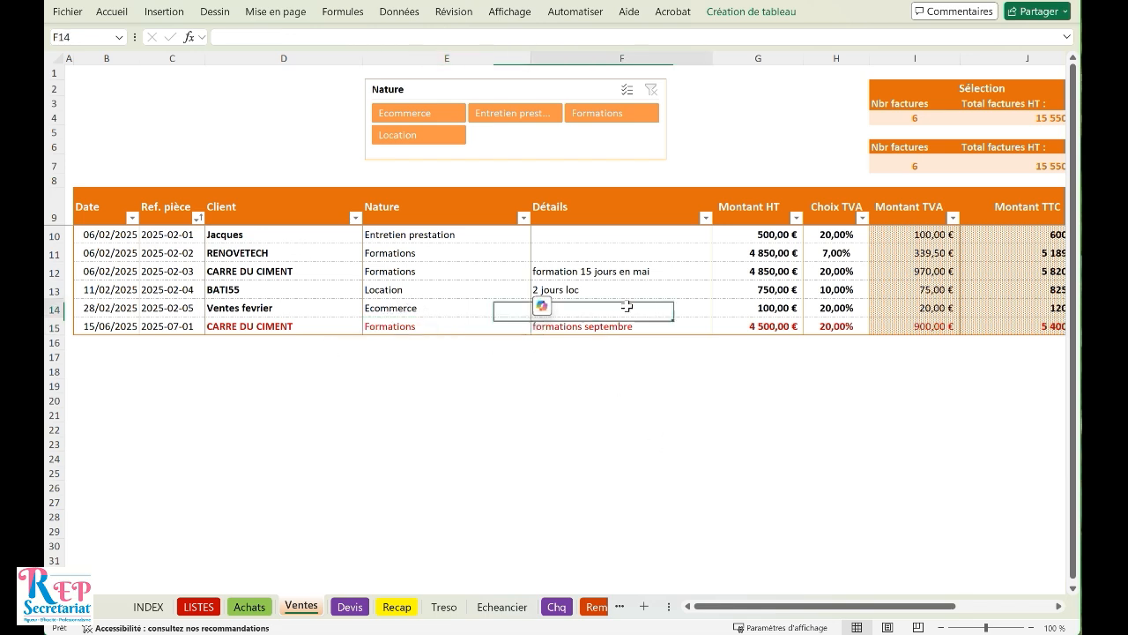
drag(749, 607, 856, 604)
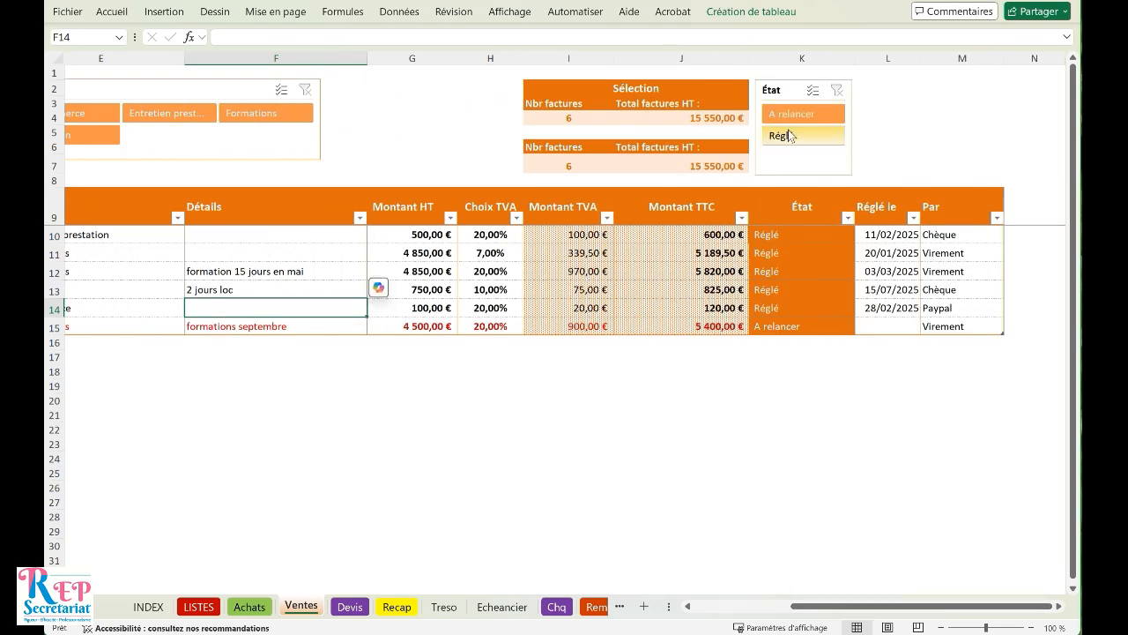
Step: View the sales invoices filtered by État as A relancer and as Réglé, and clear the État filter
click(797, 117)
drag(871, 606, 798, 607)
click(876, 141)
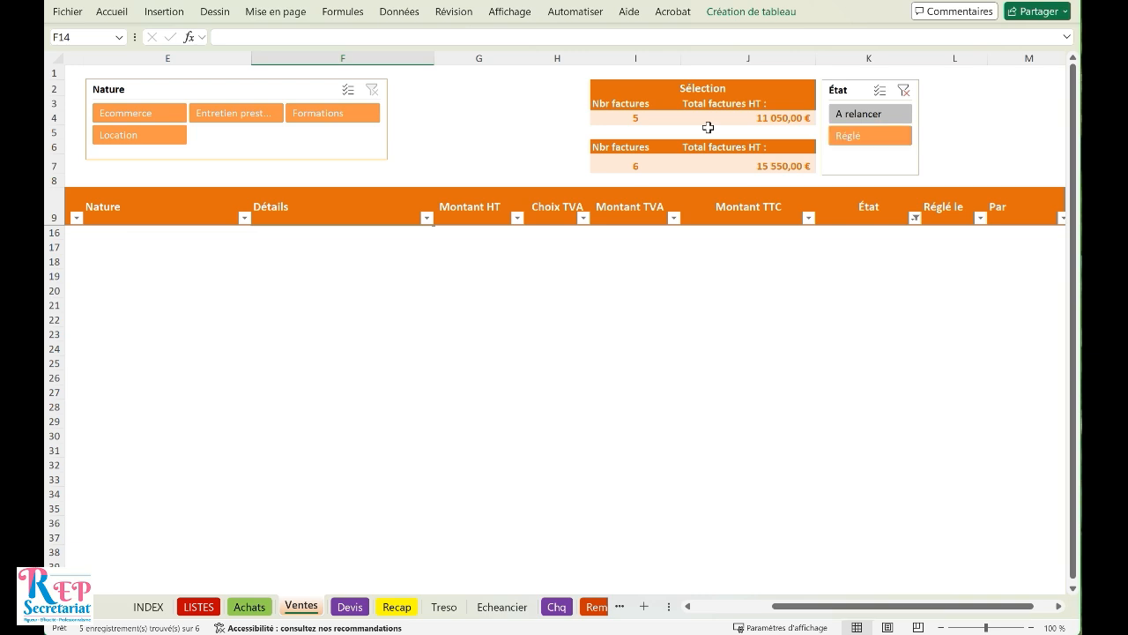
click(904, 90)
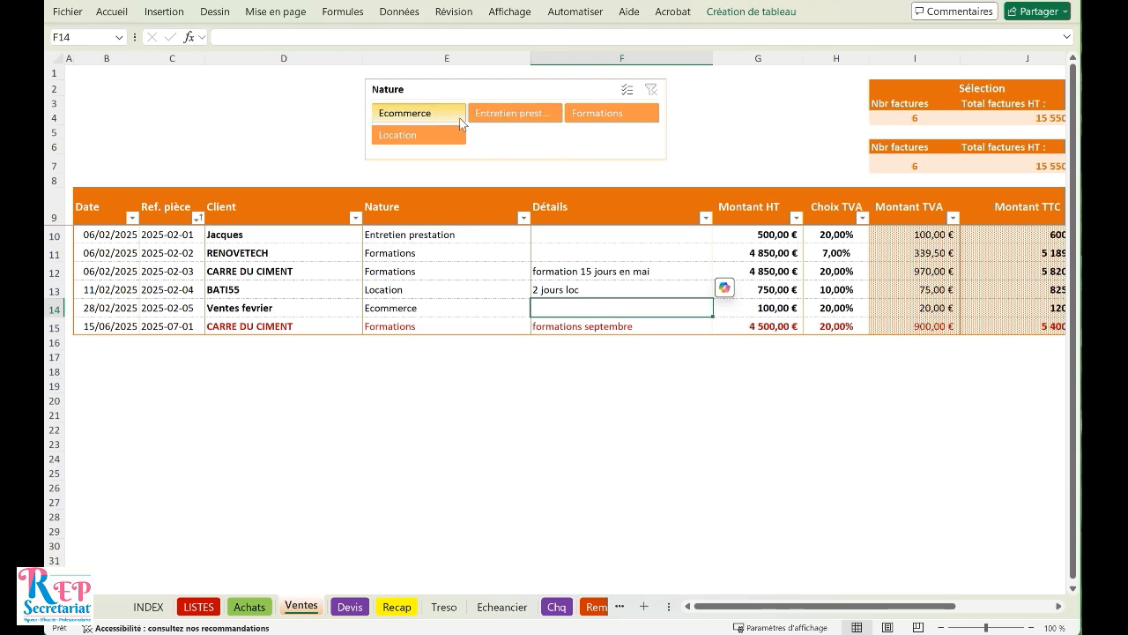
Step: View the sales invoices of Nature Formations together with their selection totals, and clear the Nature filter
click(611, 113)
drag(748, 606, 843, 606)
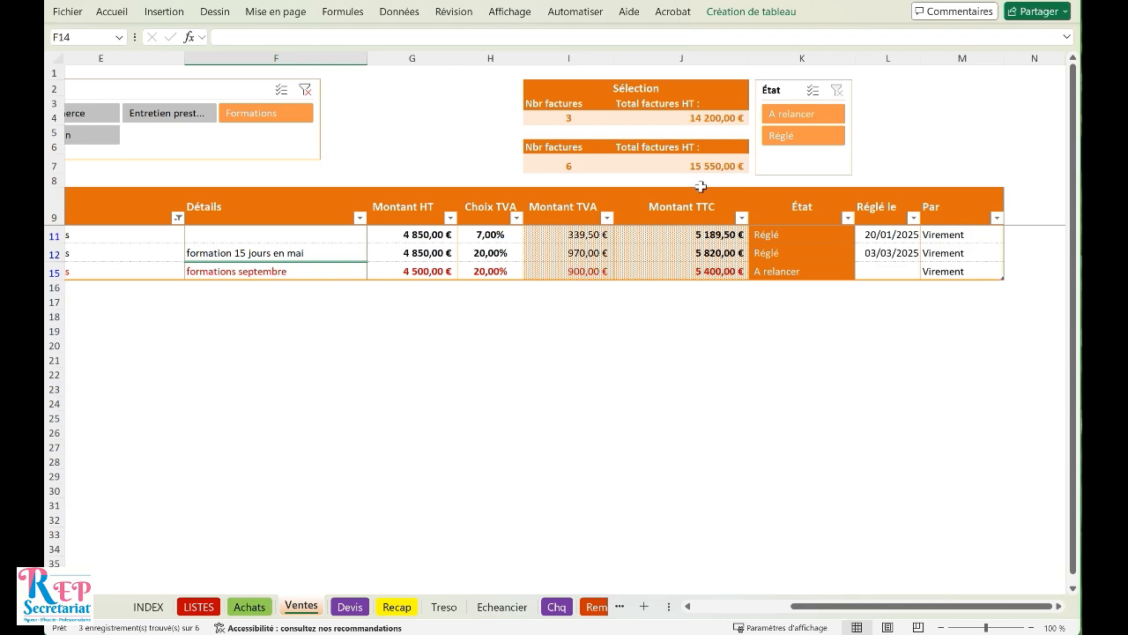
click(305, 89)
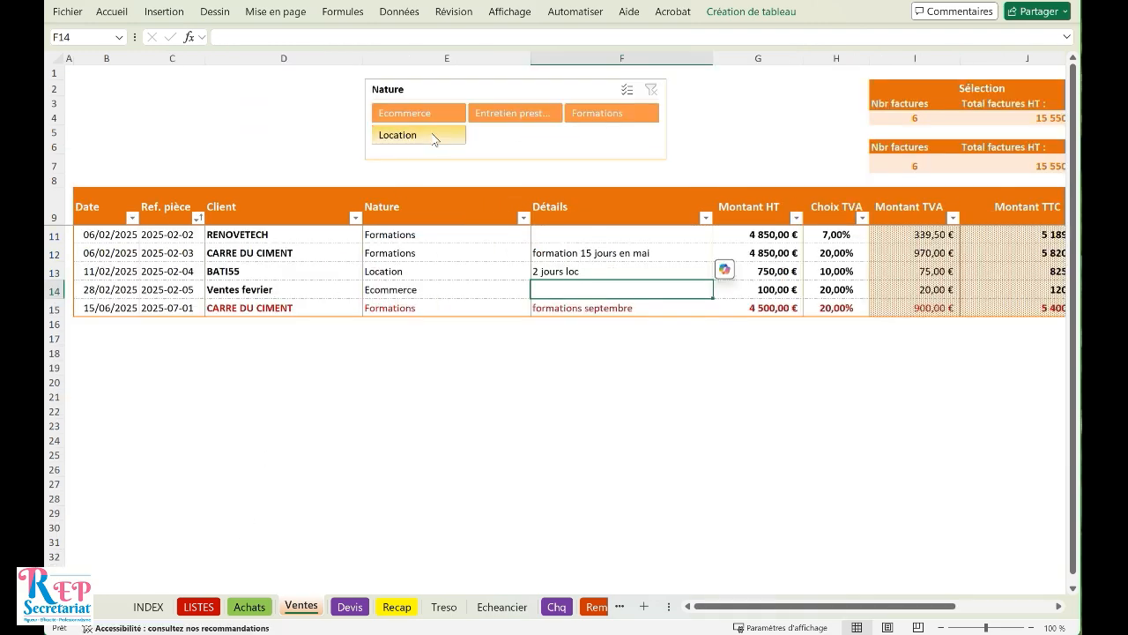
Step: On the Achats sheet, view the purchases filtered by Etat du paiement as en attente and as Retard
click(249, 608)
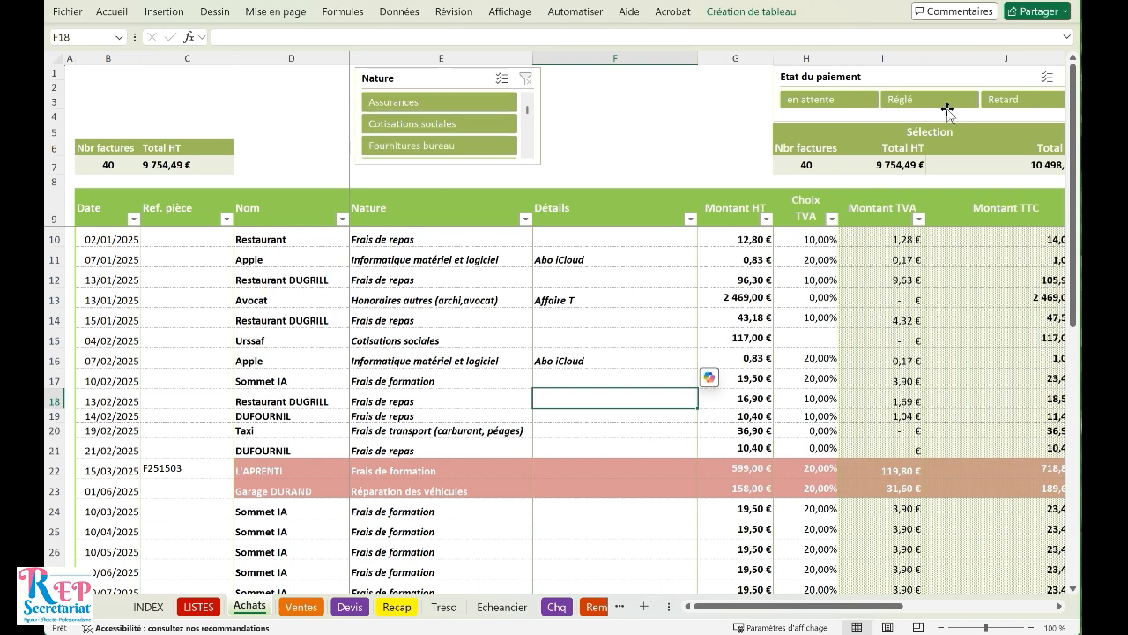
click(862, 104)
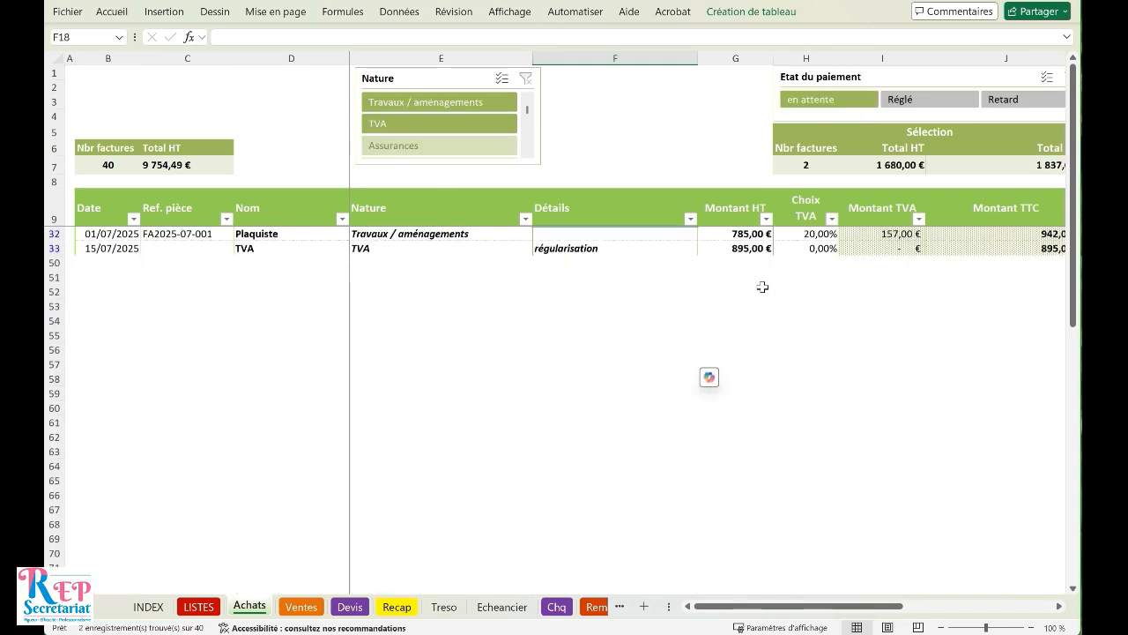
drag(780, 615, 877, 592)
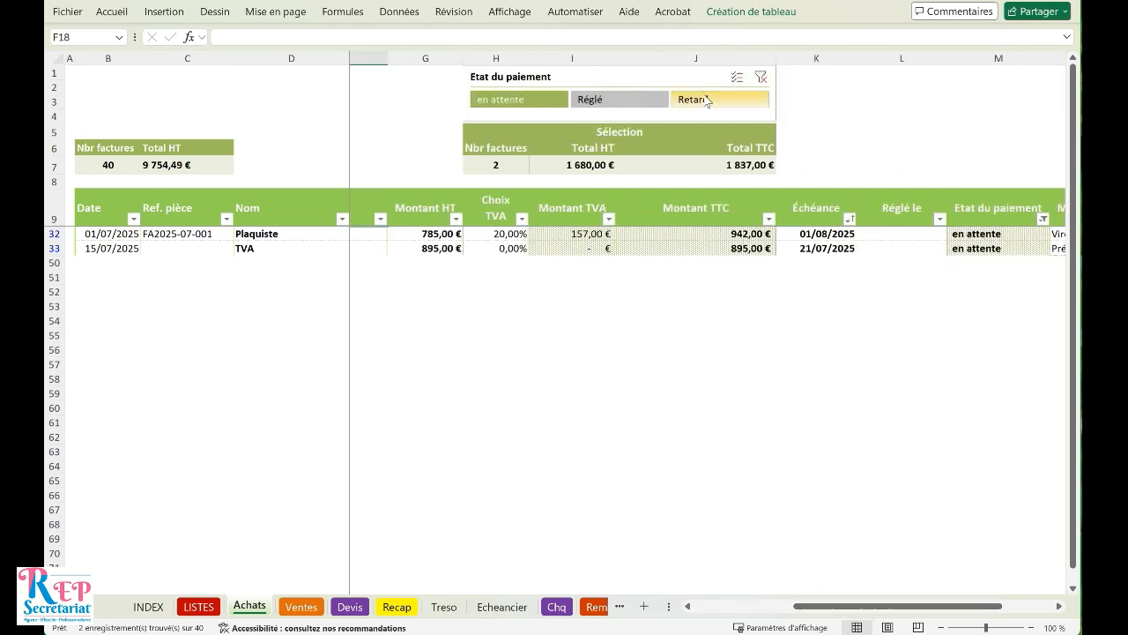
click(705, 99)
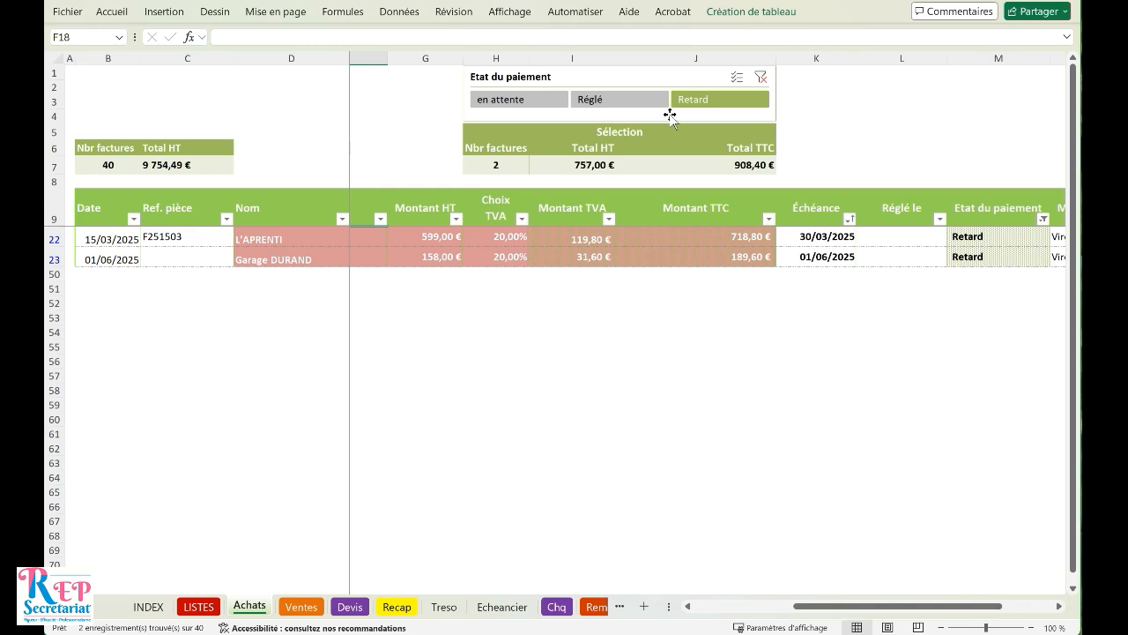
Step: Filter the purchases by Etat du paiement to Réglé and look through the settled invoices
click(615, 104)
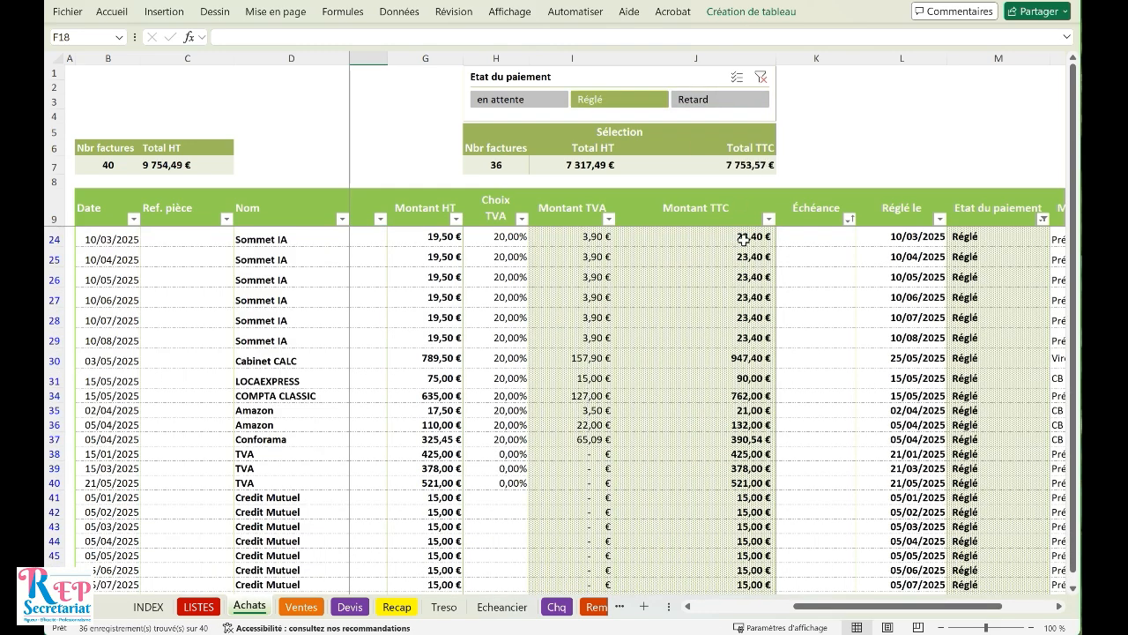
scroll(649, 200, up, 1)
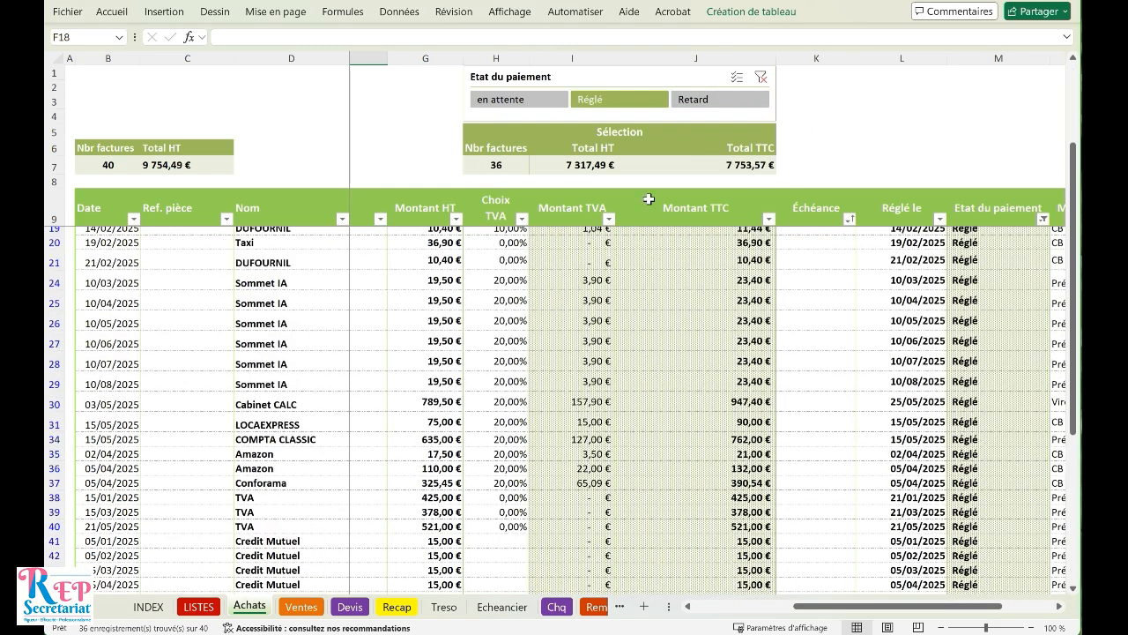
scroll(648, 199, up, 2)
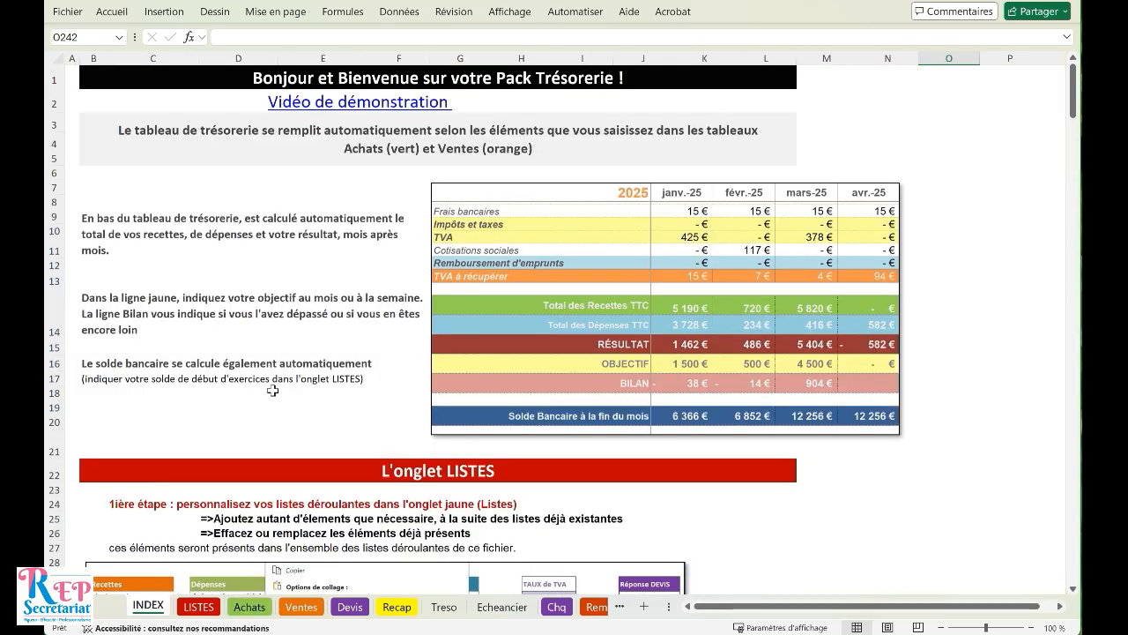
Step: Review the INDEX sheet's instructions on the cash-flow table, the drop-down lists and the selection slicers
scroll(265, 391, down, 20)
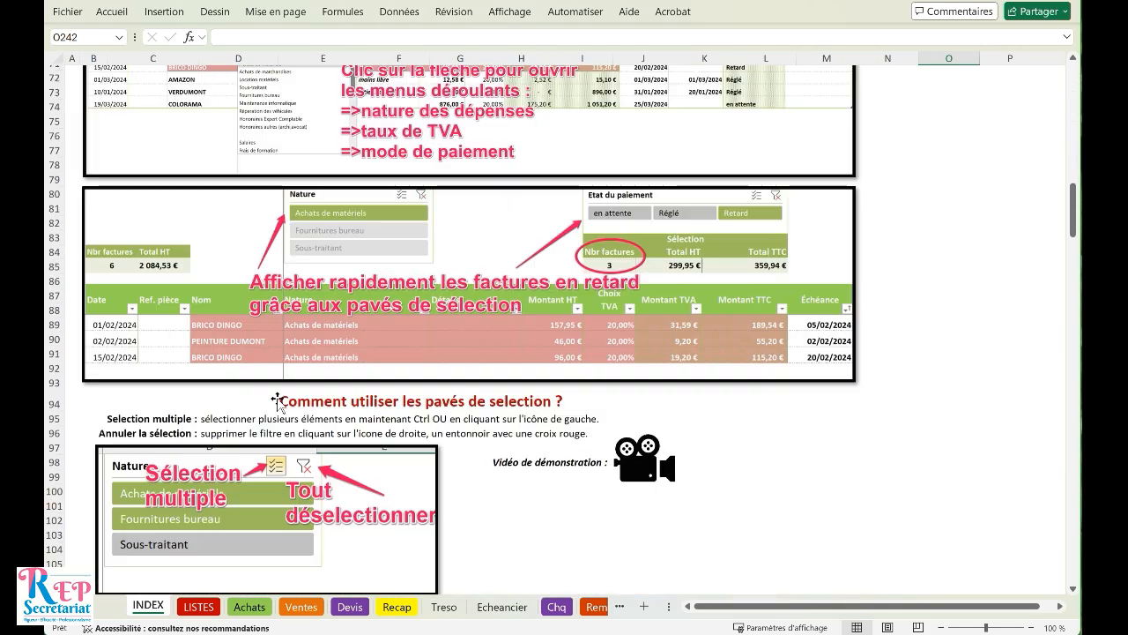